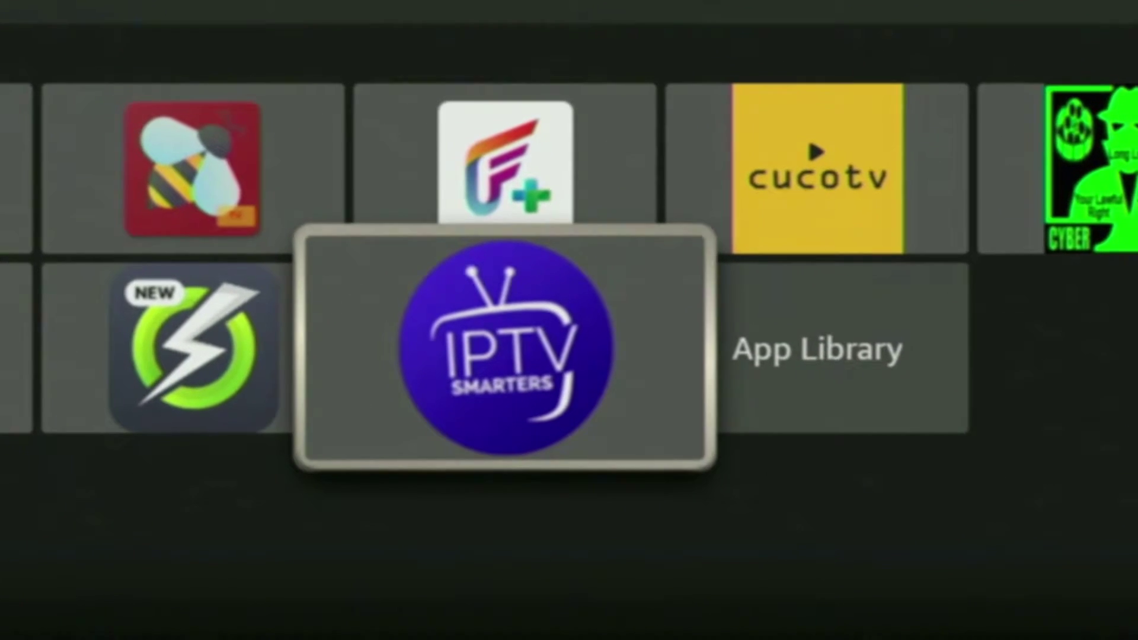
Step: Launch IPTV Smarters Pro and browse its playlist types to PLAY SINGLE STREAM and 1 STREAM PANEL
key(Return)
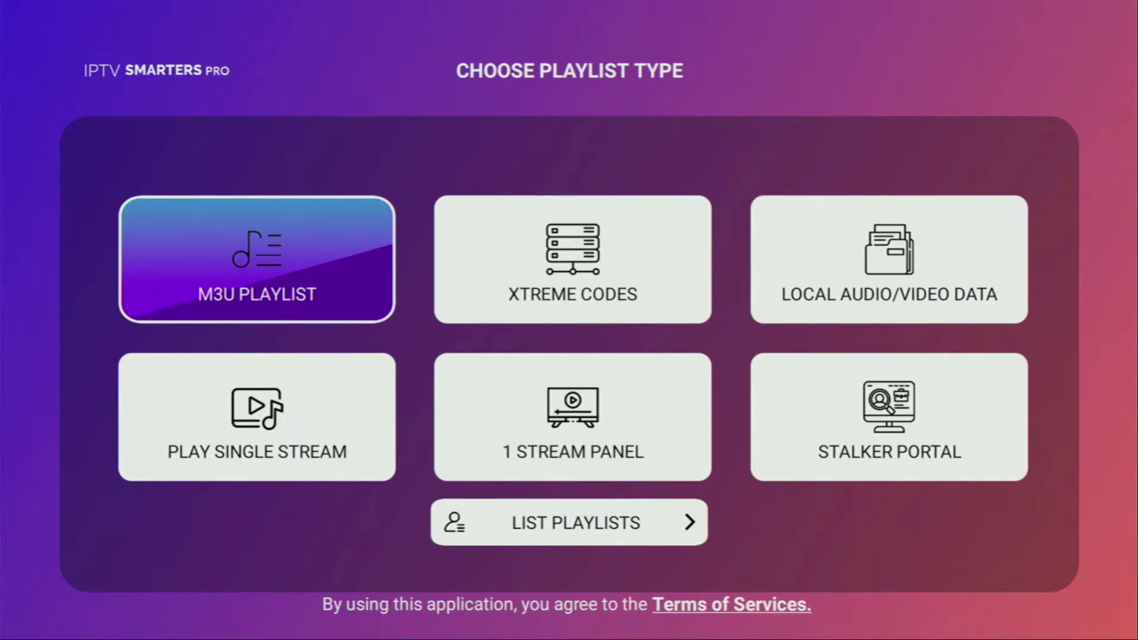
key(Down)
key(Right)
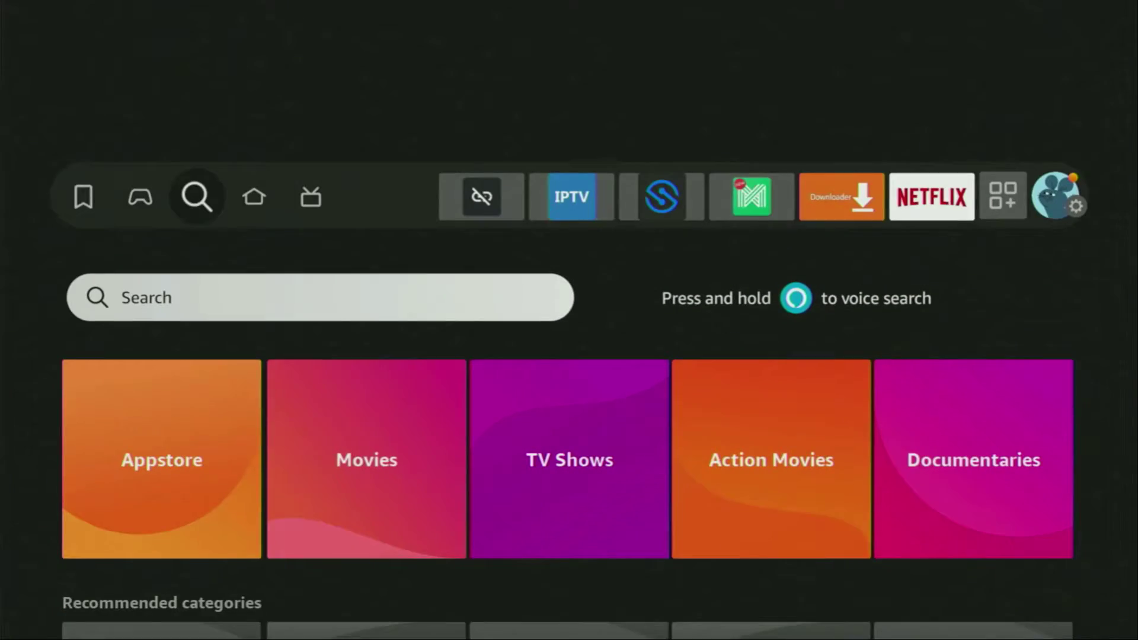
Step: Search Fire TV for 'downloader' by picking the Downloader suggestion below the on-screen keyboard
key(Return)
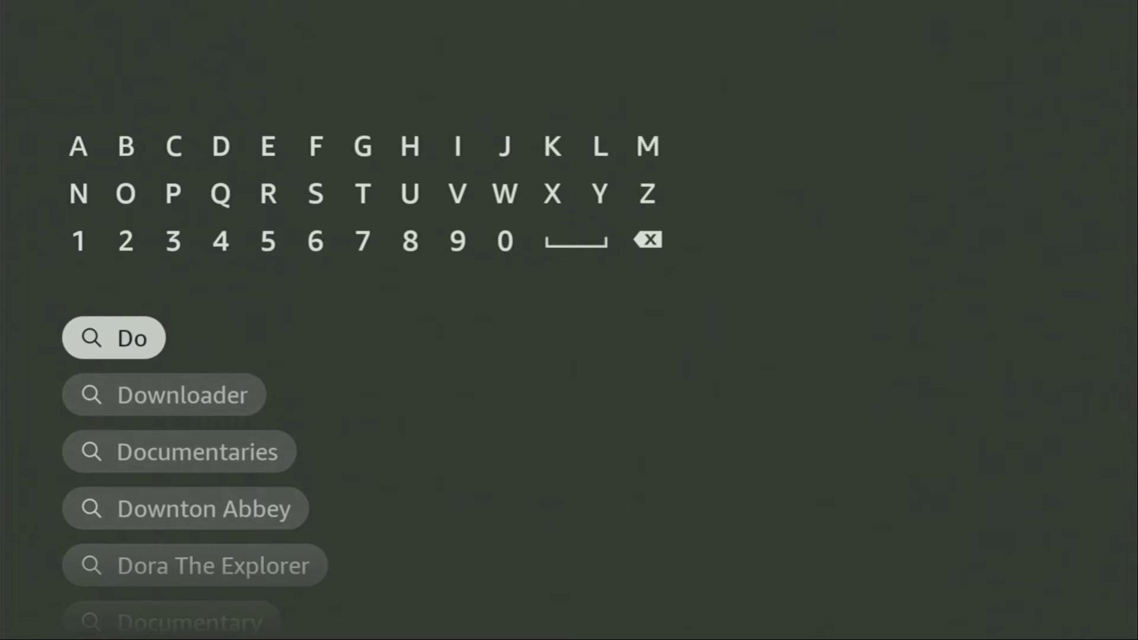
key(Down)
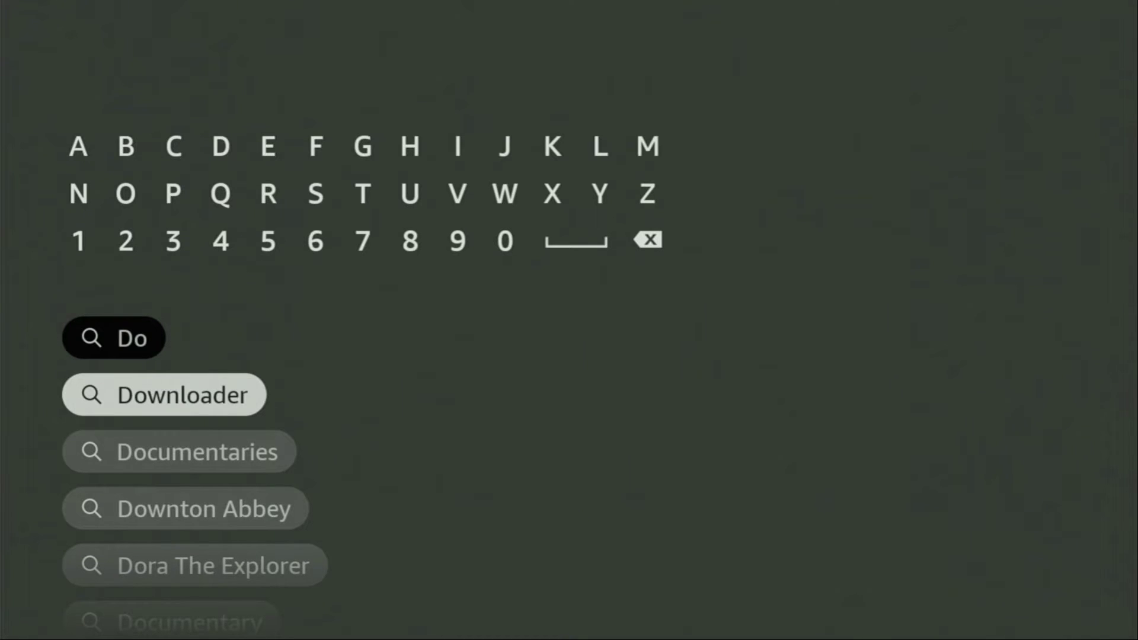
key(Return)
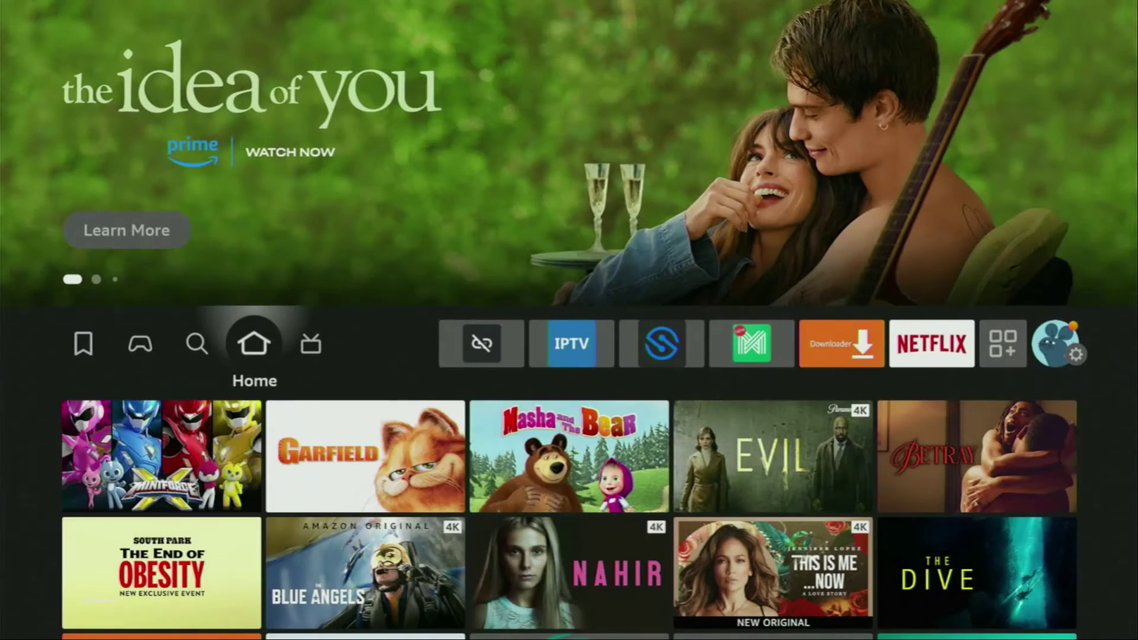
Step: Go to the settings gear on the home screen and open My Fire TV
key(Right)
key(Right)
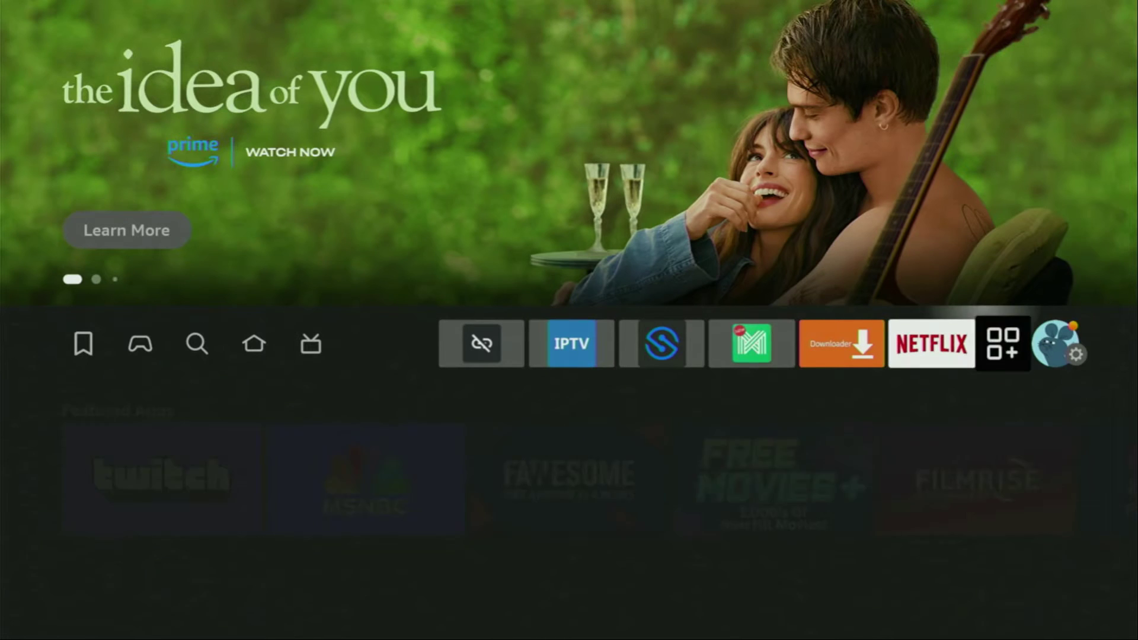
key(Right)
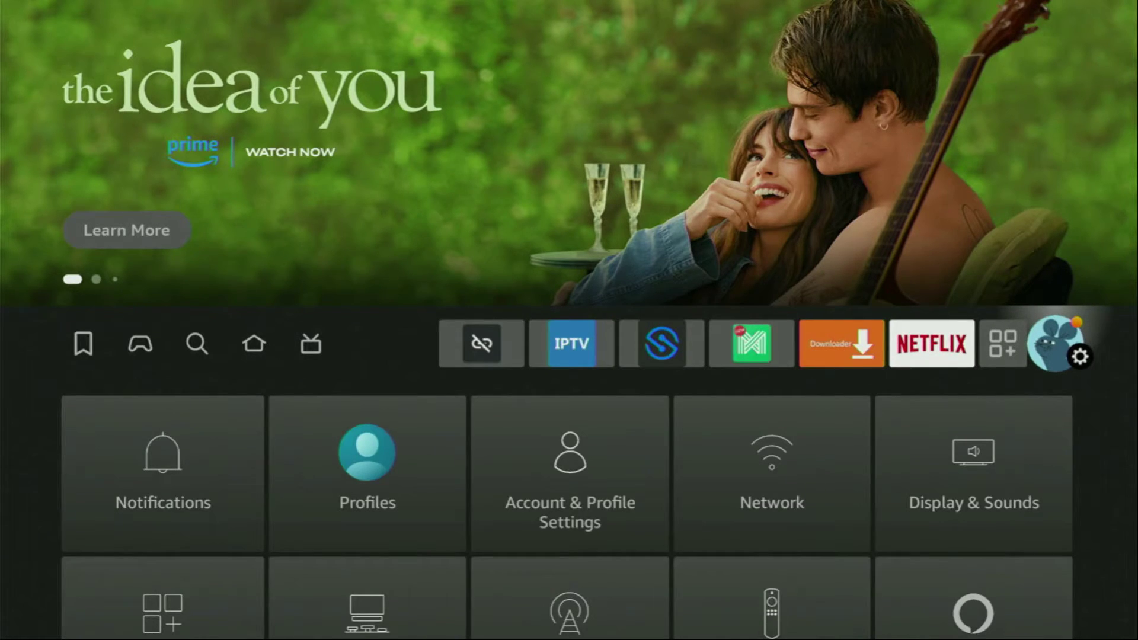
key(Down)
key(Down)
key(Down)
key(Right)
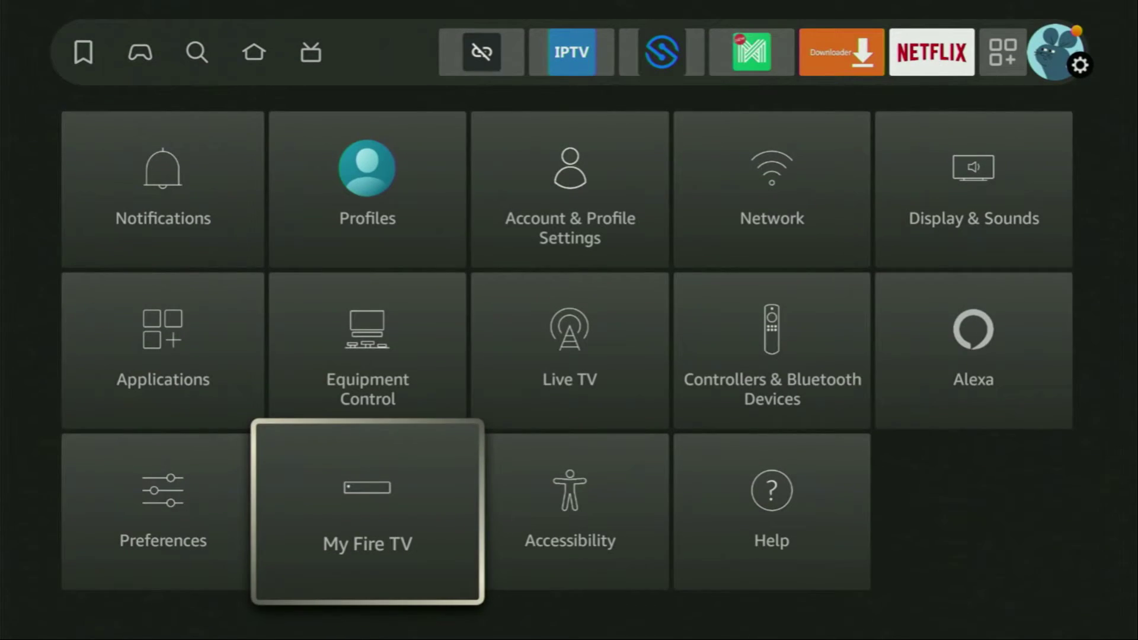
key(Return)
key(Down)
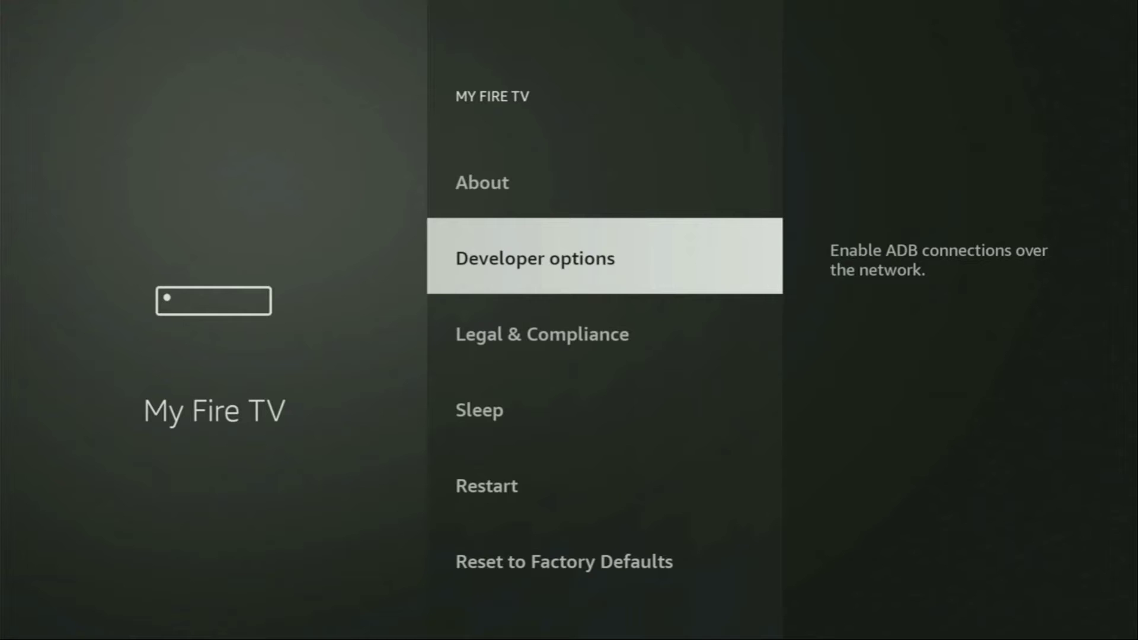
key(Up)
key(Return)
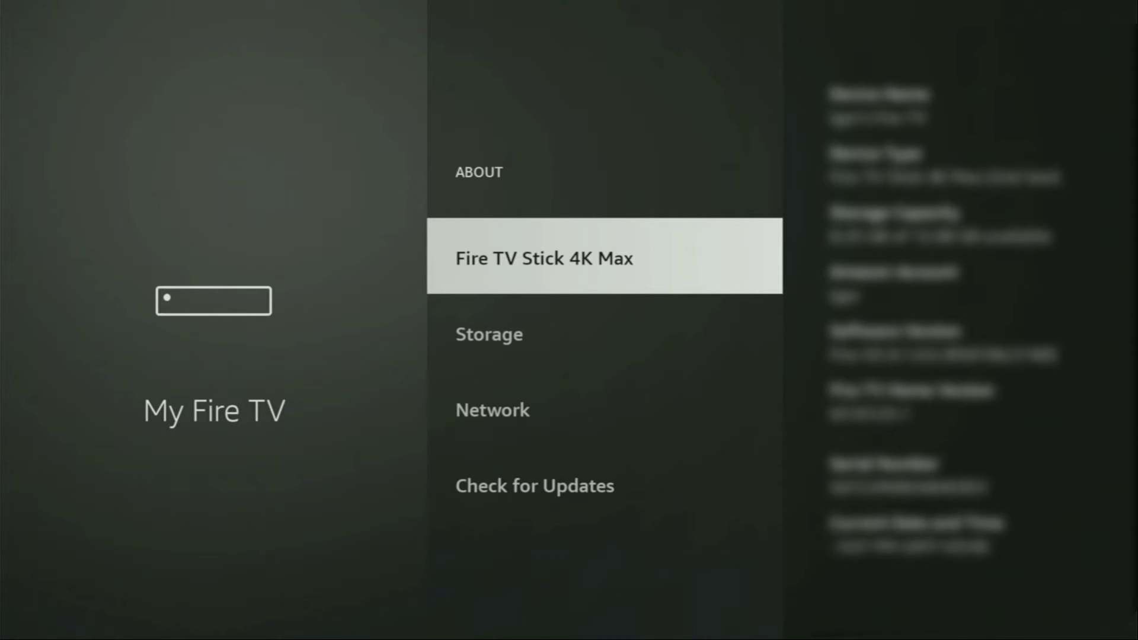
key(Return)
key(Return)
key(Return)
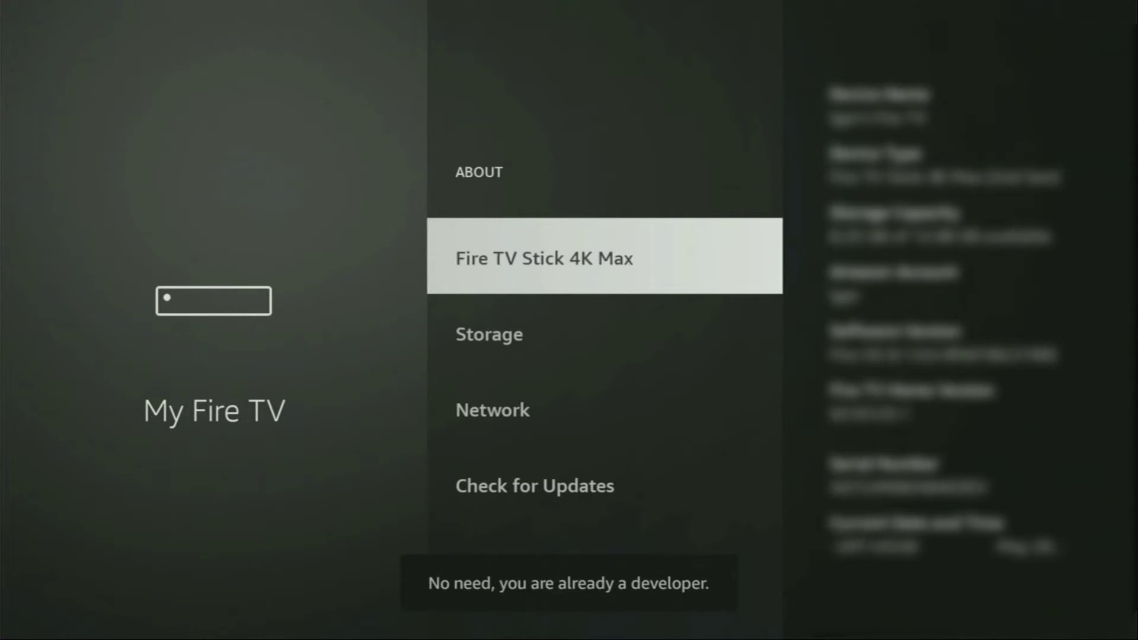
key(Return)
key(Return)
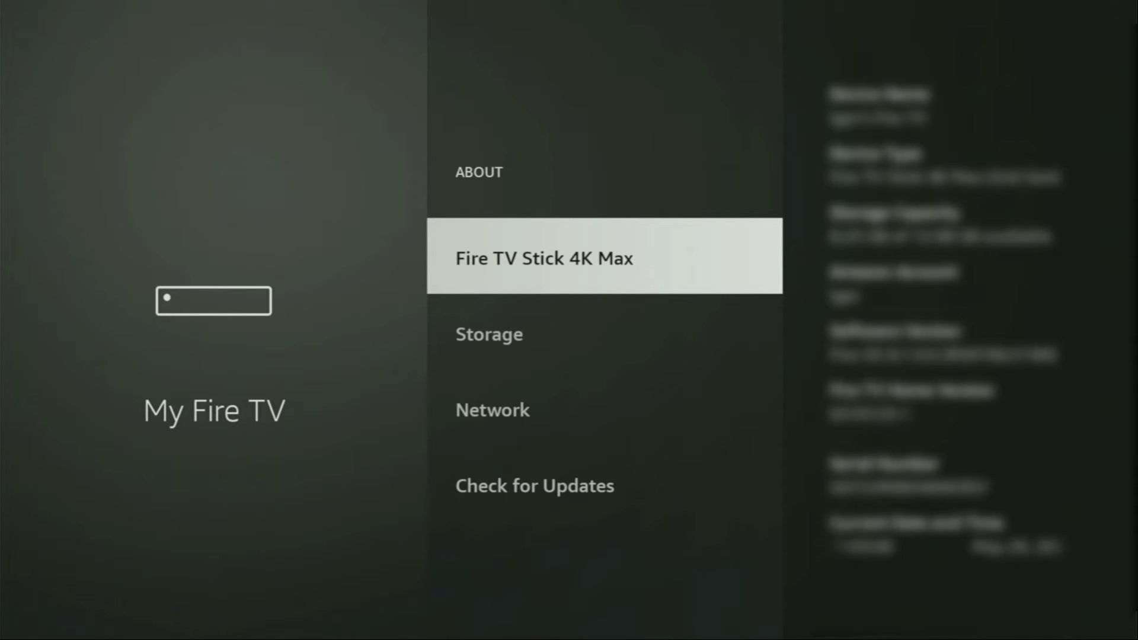
key(Escape)
key(Down)
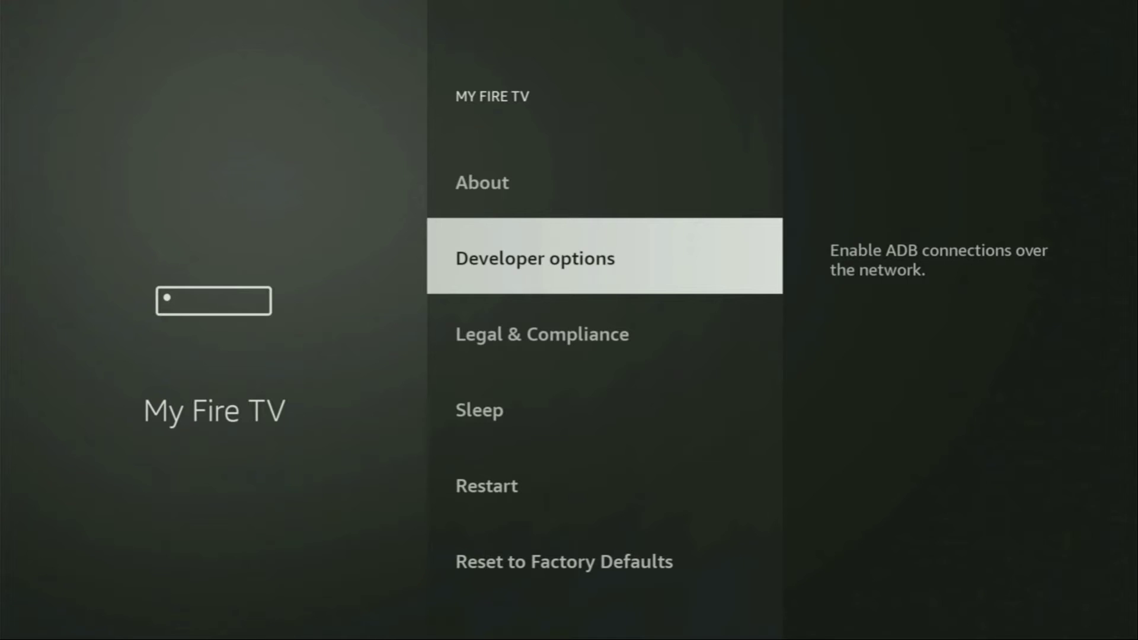
Step: In Developer options, keep ADB debugging on and set Downloader ON under Install unknown apps
key(Return)
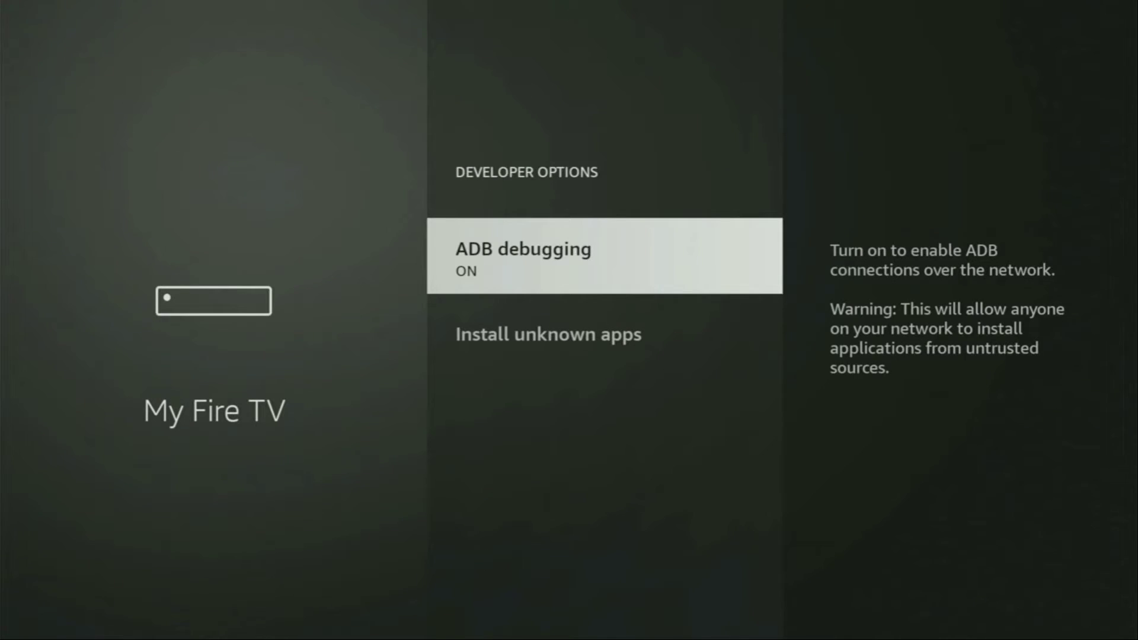
key(Return)
key(Return)
key(Down)
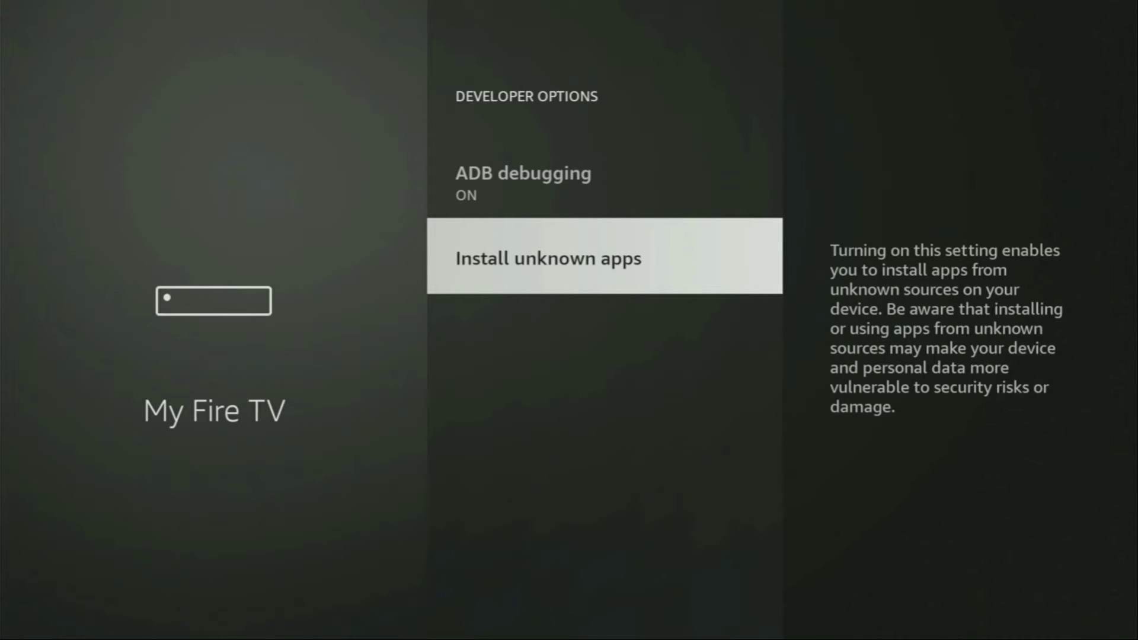
key(Return)
key(Down)
key(Down)
key(Down)
key(Down)
key(Down)
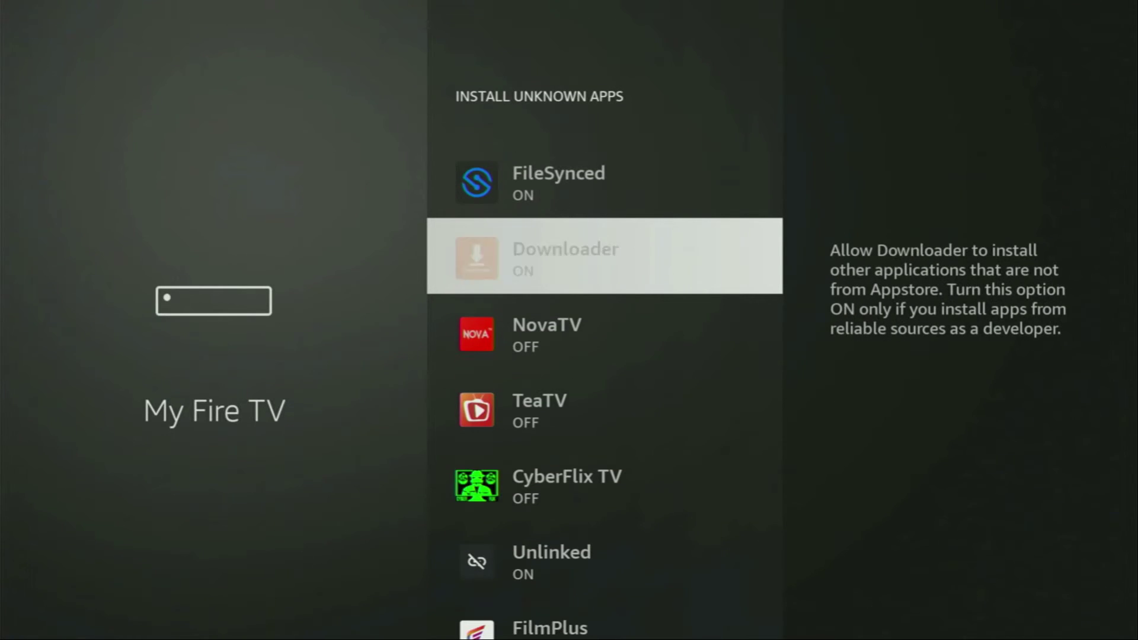
key(Return)
key(Return)
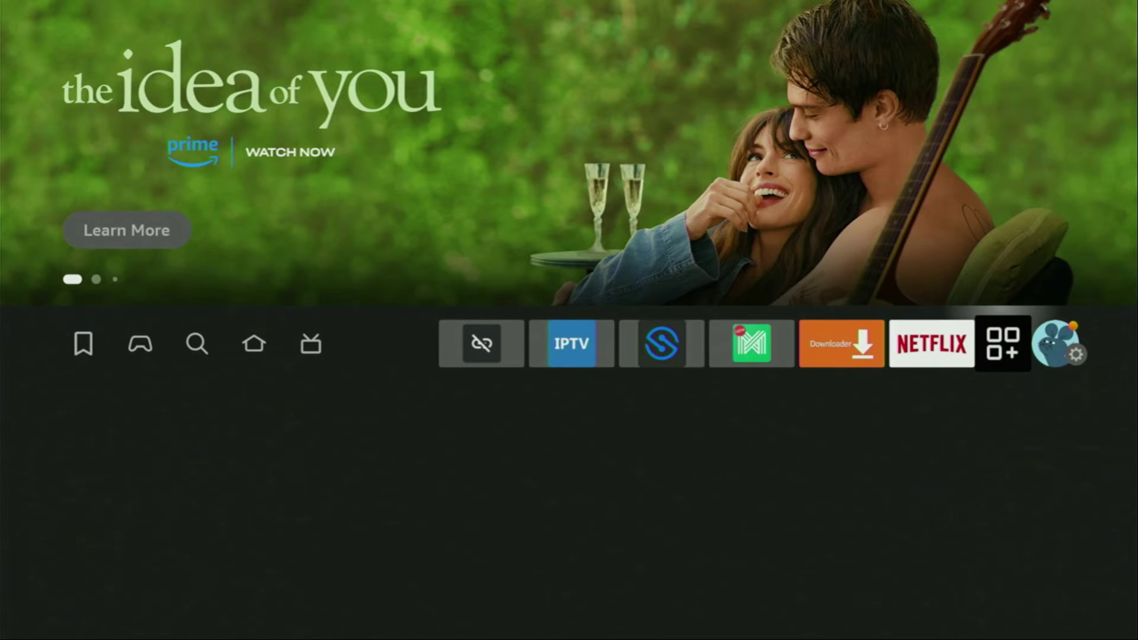
Step: Open Your Apps & Channels from the home bar and move to the NordVPN tile
key(Return)
key(Right)
key(Right)
key(Right)
key(Right)
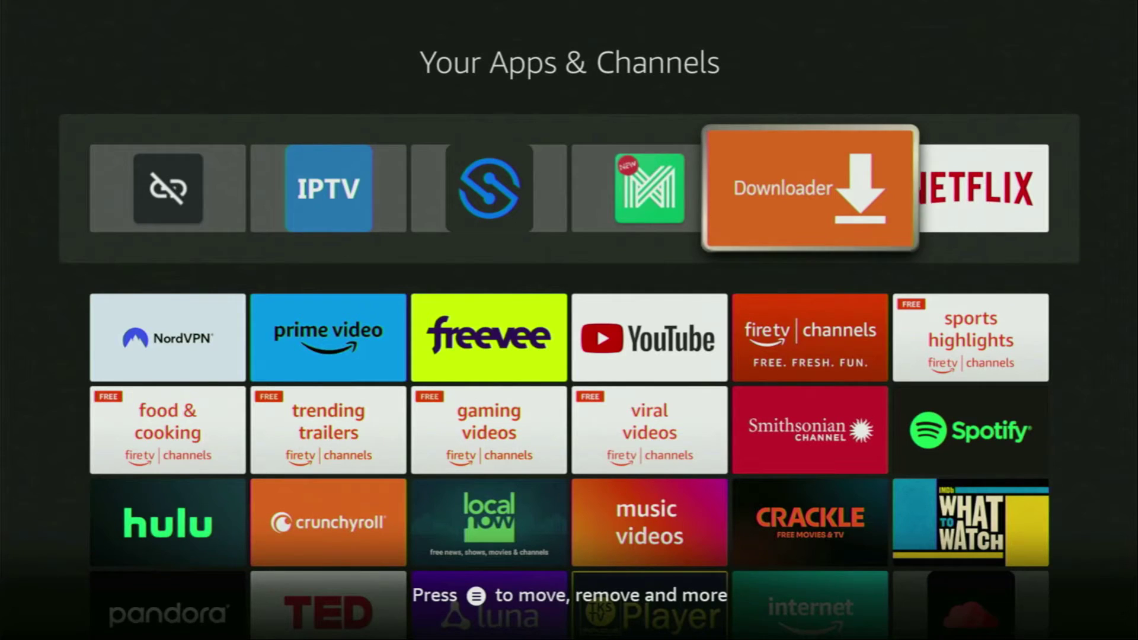
key(Down)
key(Left)
key(Left)
key(Left)
key(Left)
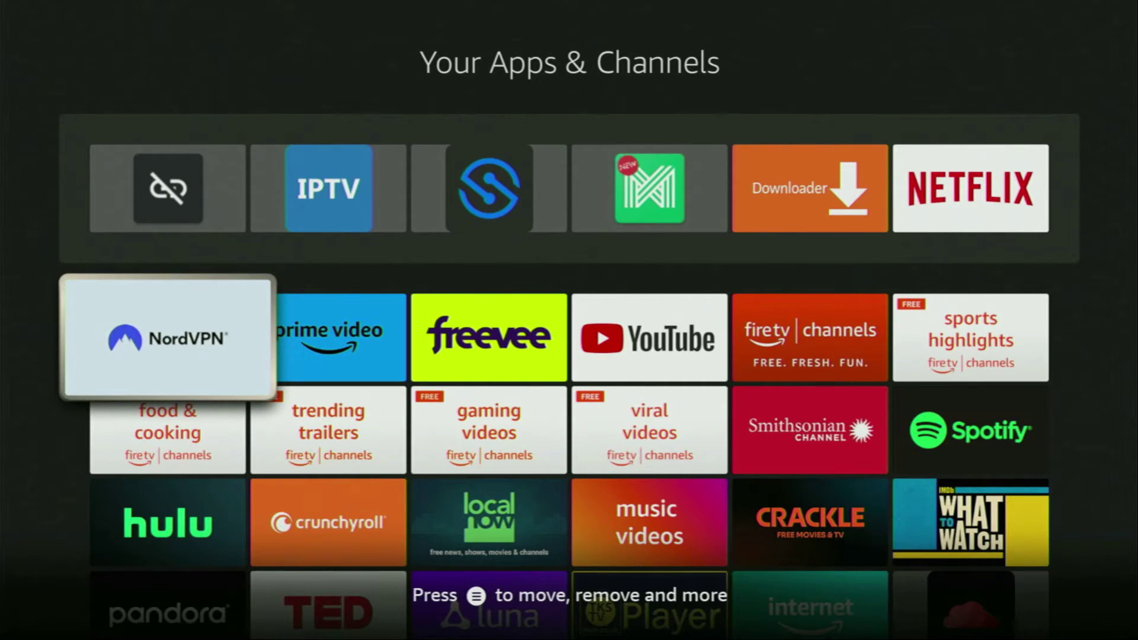
Step: Launch NordVPN and connect to Denmark #211 from the All Countries row
key(Return)
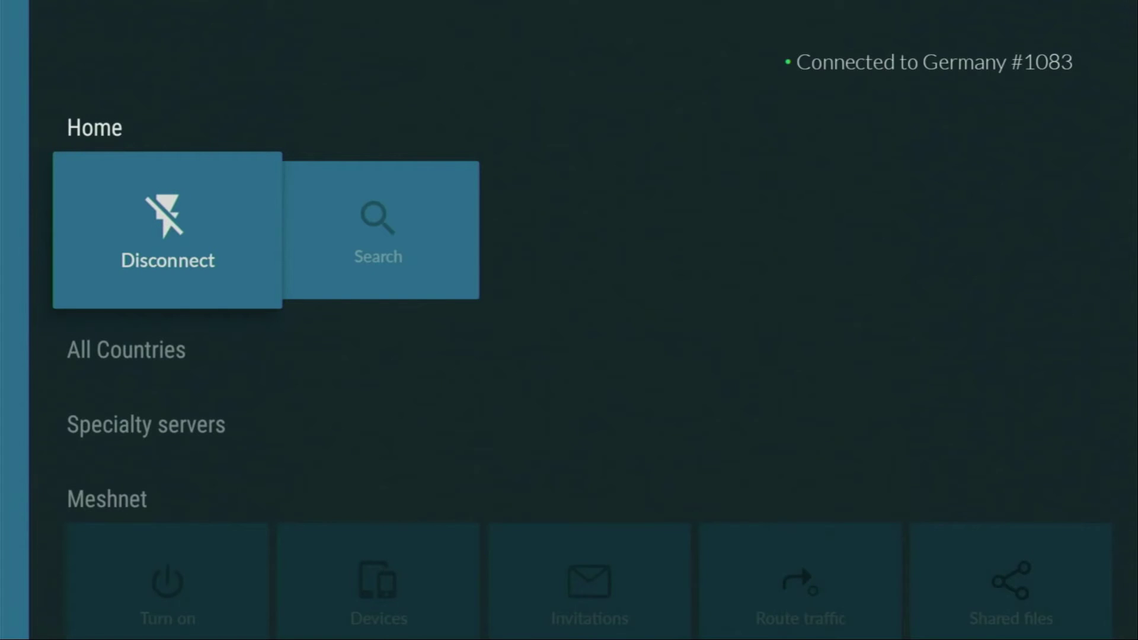
key(Down)
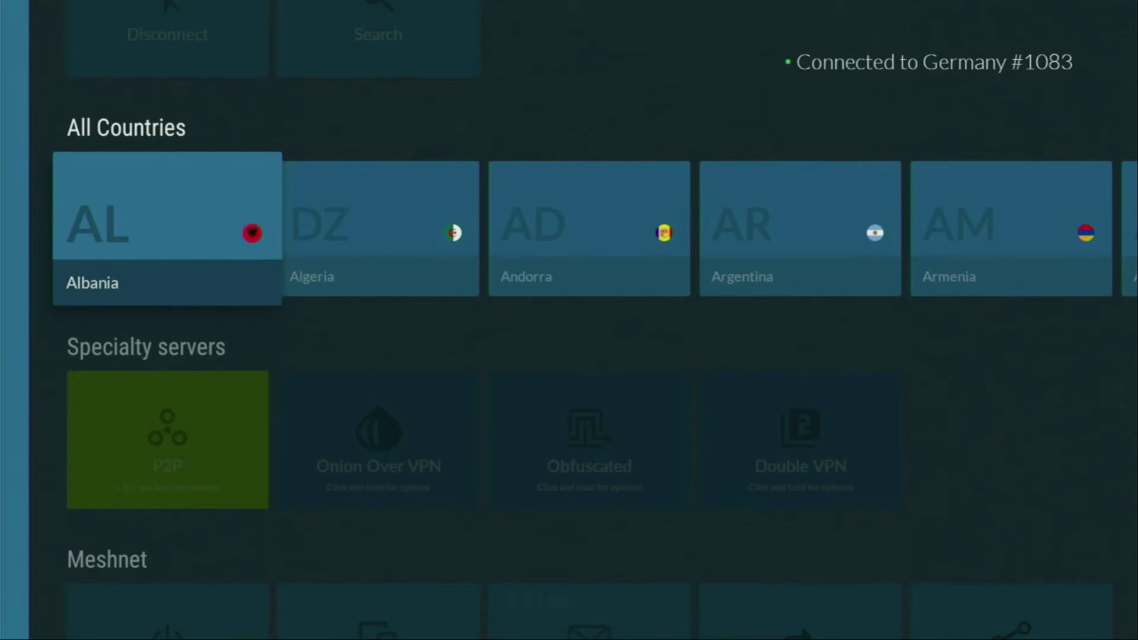
key(Right)
key(Right)
key(Right)
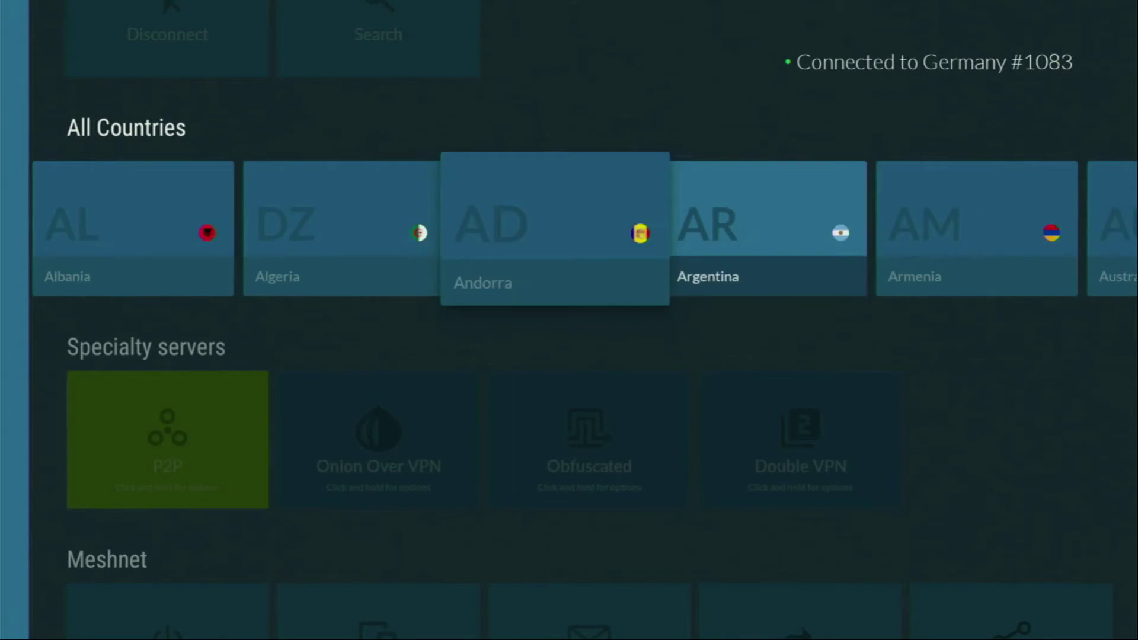
key(Right)
key(Right)
key(Right)
key(Right)
key(Right)
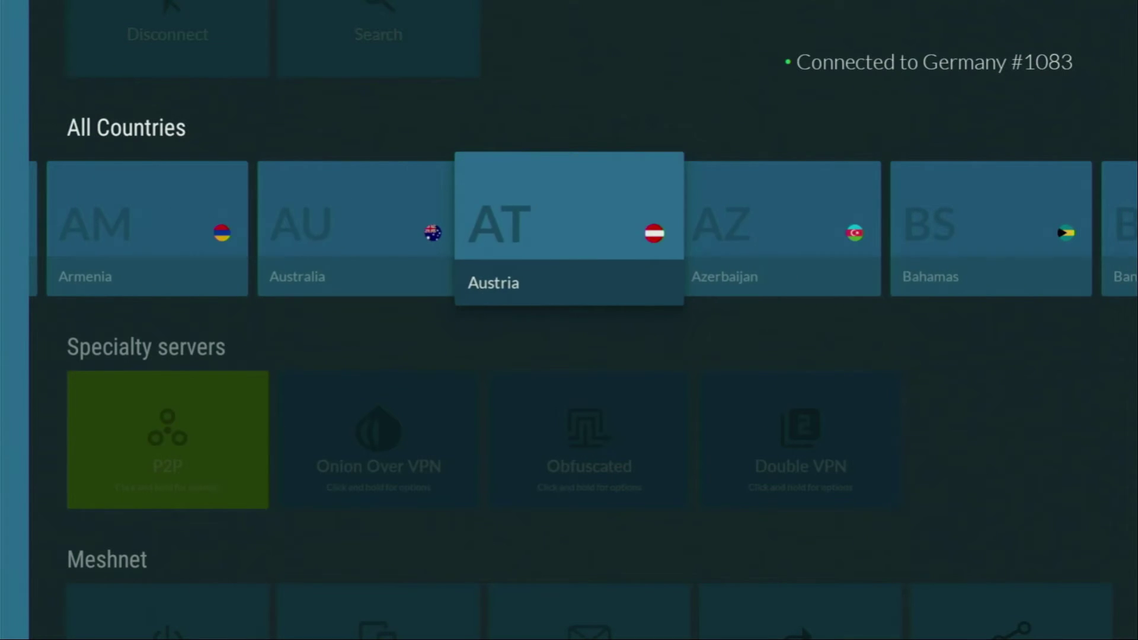
key(Right)
key(Right)
key(Right)
key(Right)
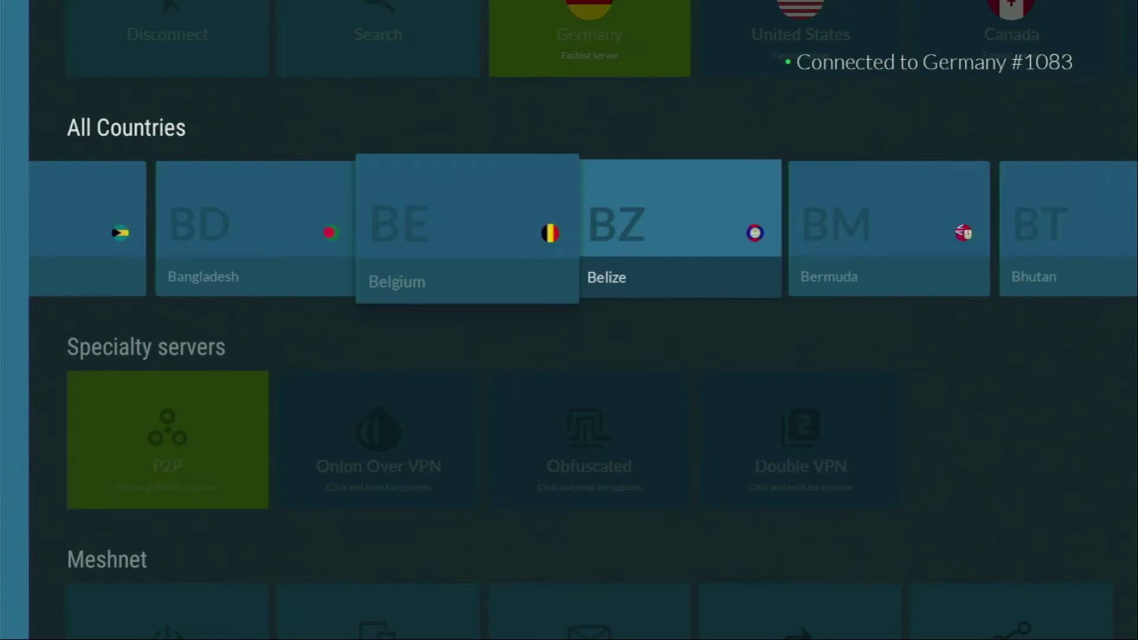
key(Right)
key(Right)
key(Right)
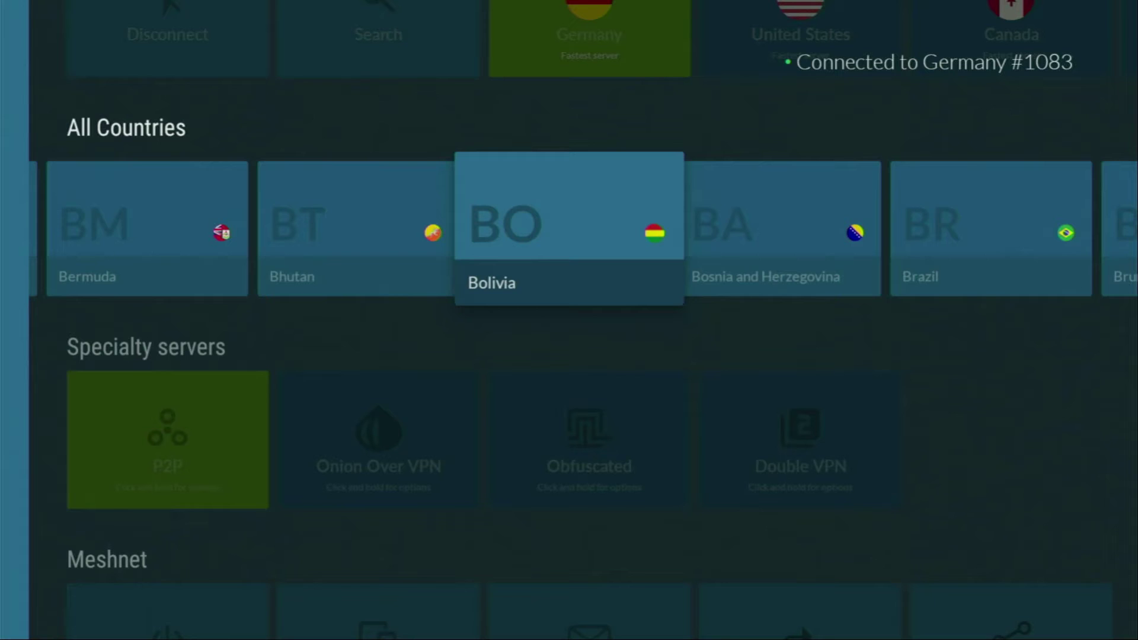
key(Right)
key(Right)
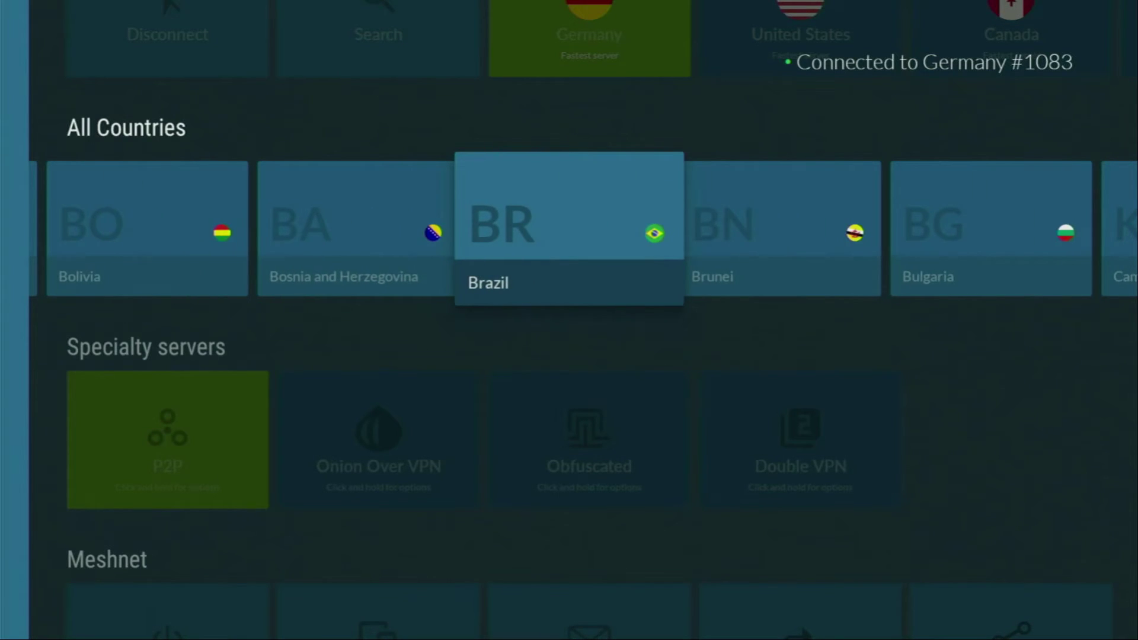
key(Right)
key(Right)
key(Right)
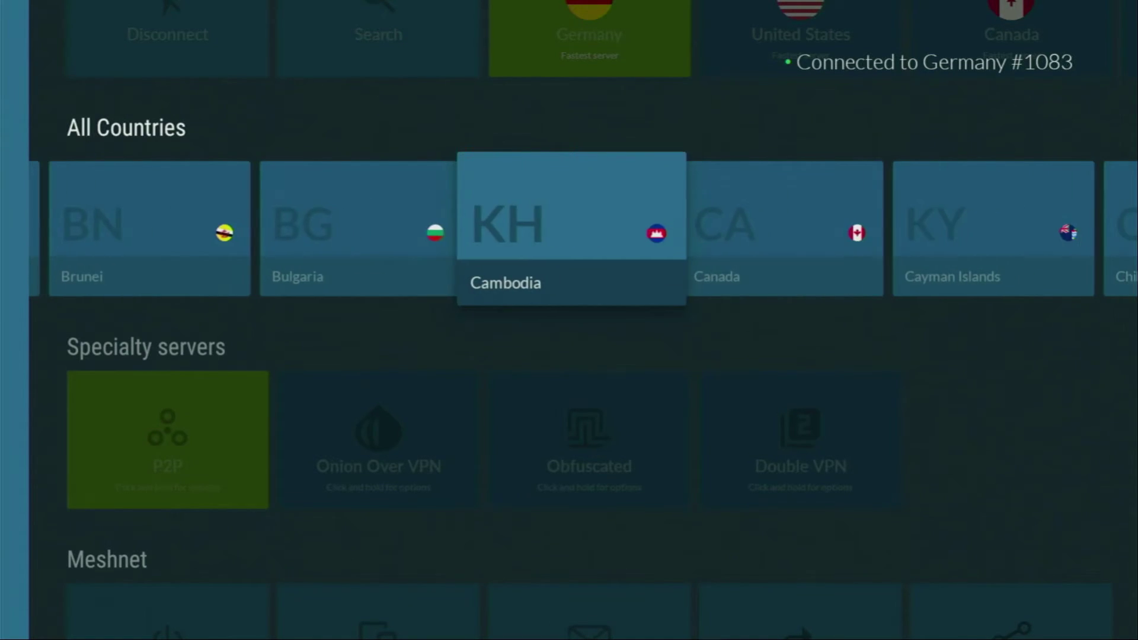
key(Right)
key(Right)
key(Right)
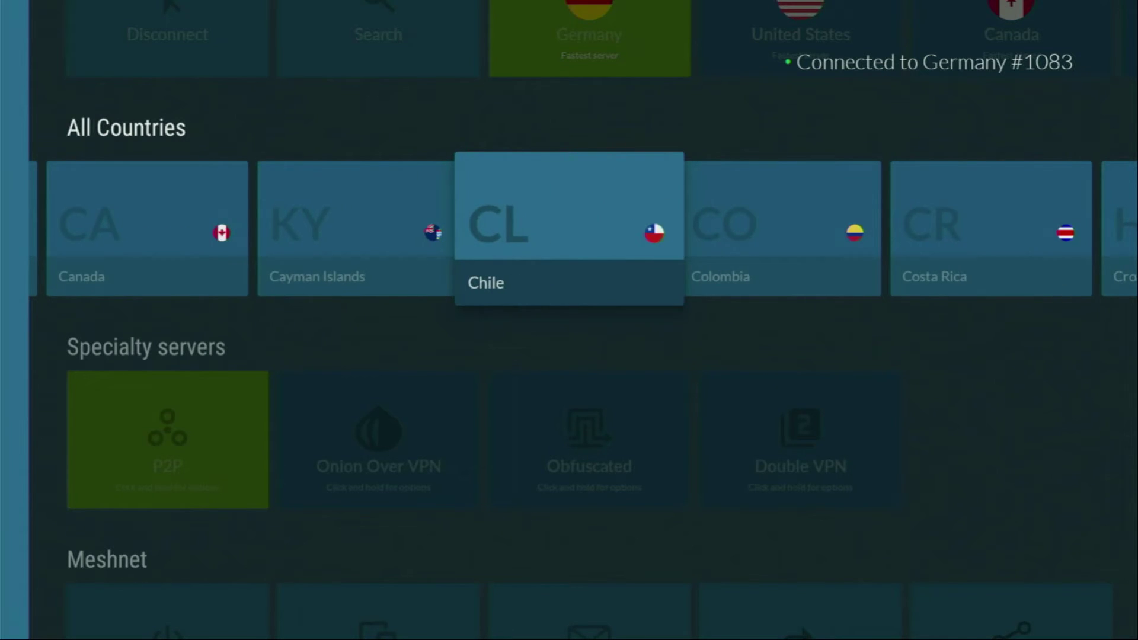
key(Right)
key(Right)
key(Right)
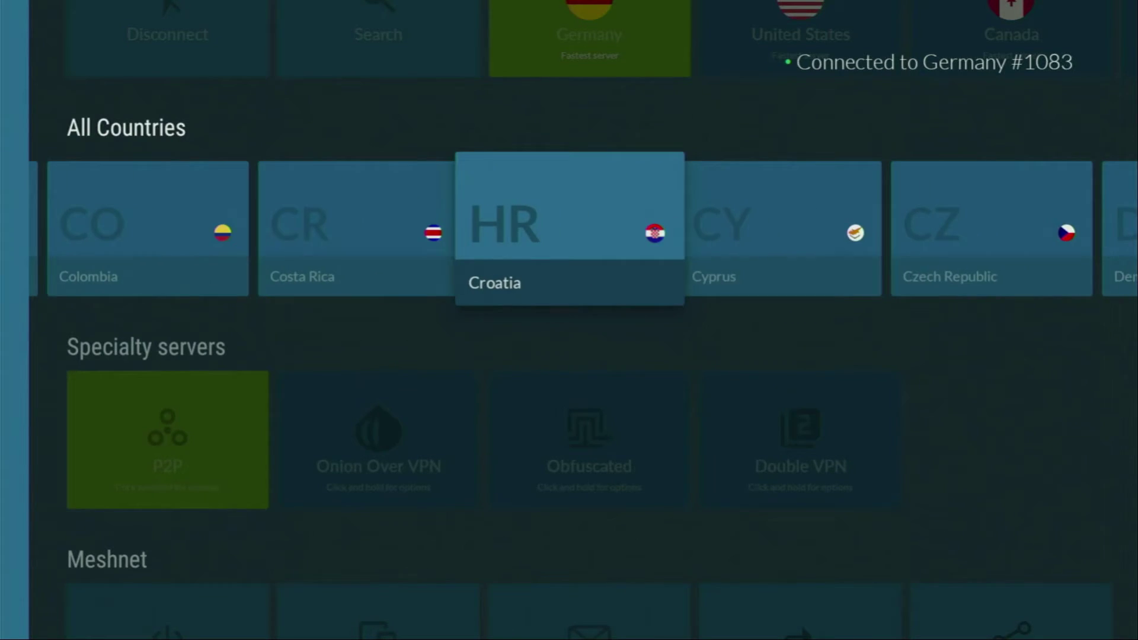
key(Right)
key(Right)
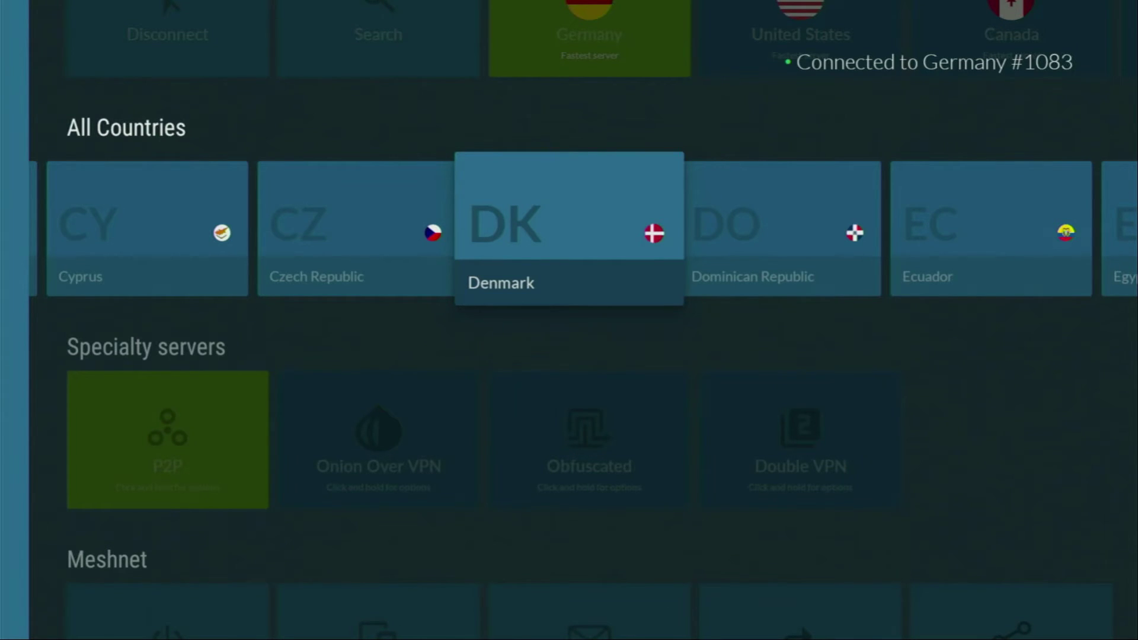
key(Return)
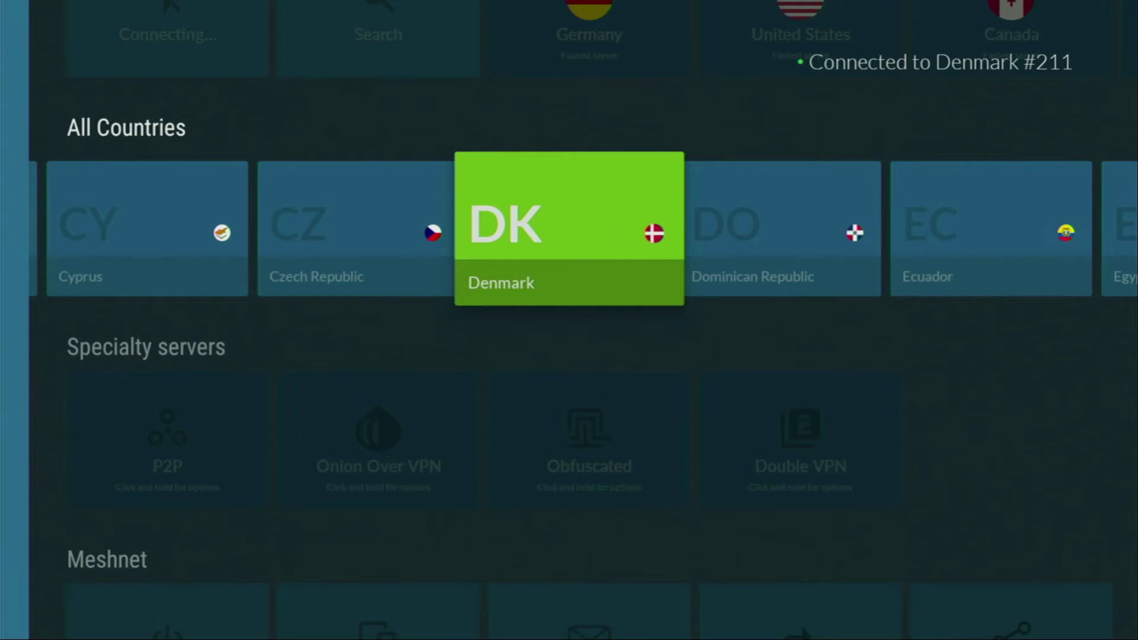
Step: Browse further along the All Countries row past Denmark
key(Right)
key(Right)
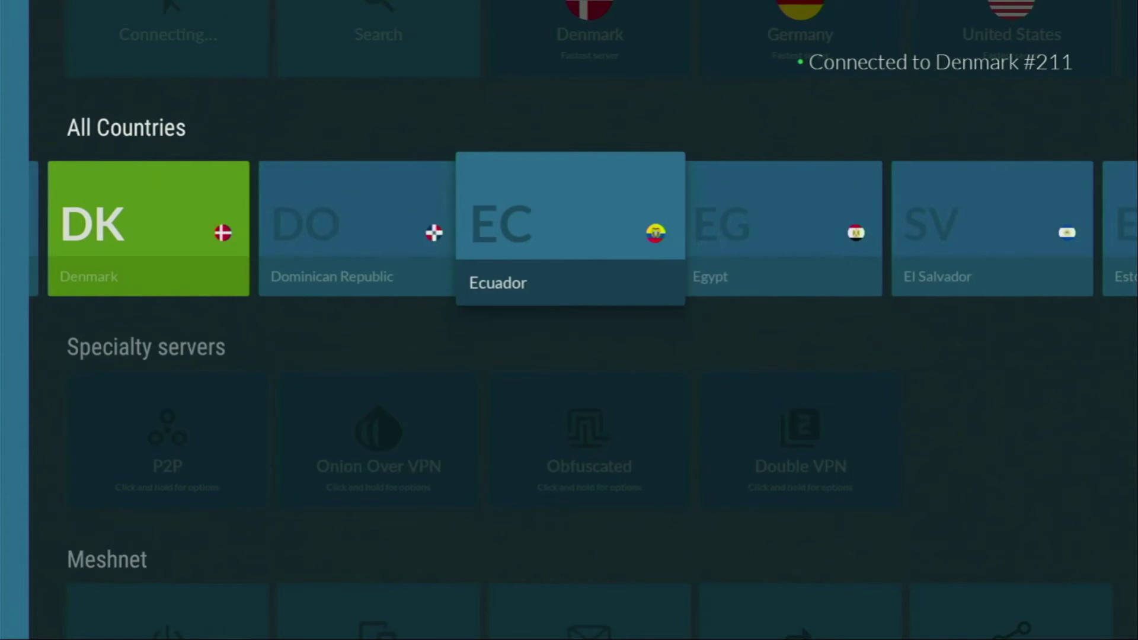
key(Right)
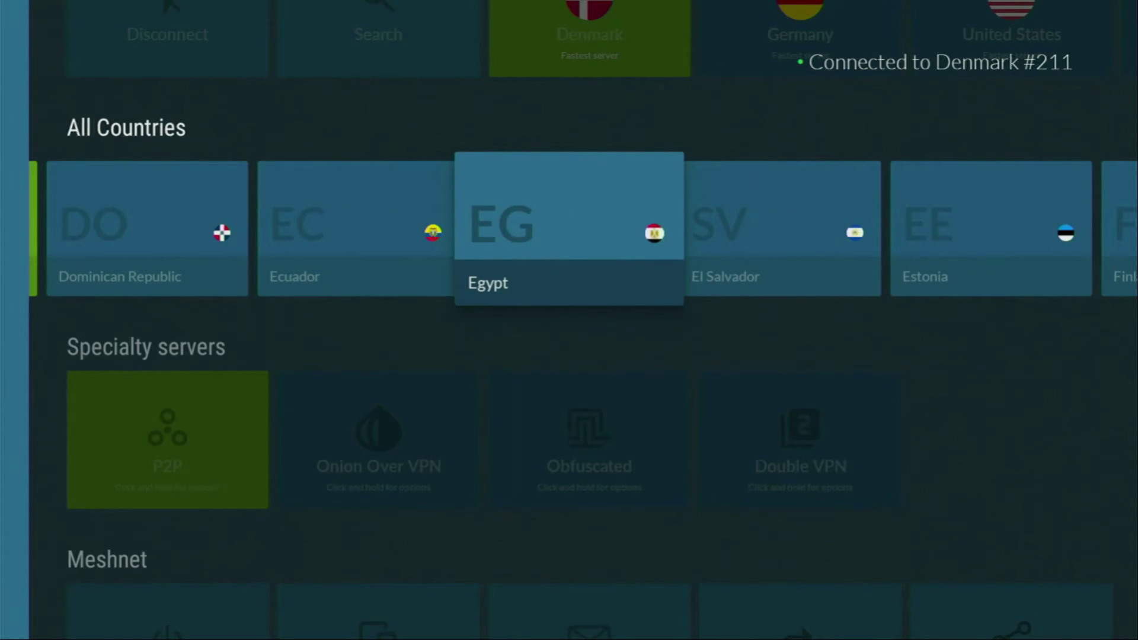
key(Right)
key(Right)
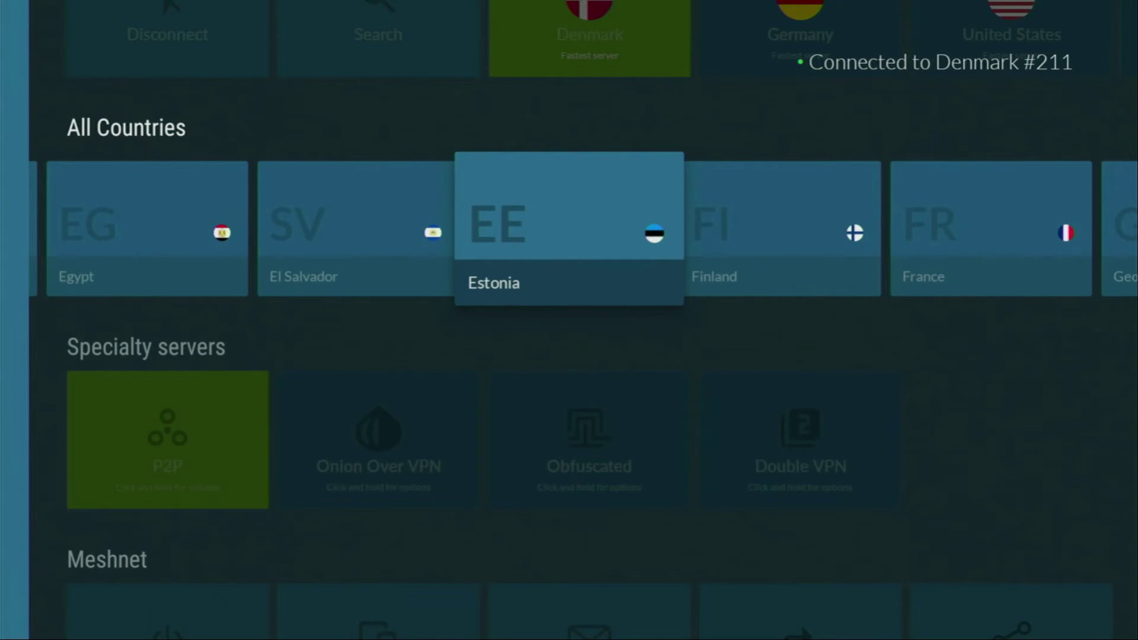
key(Right)
key(Right)
key(Right)
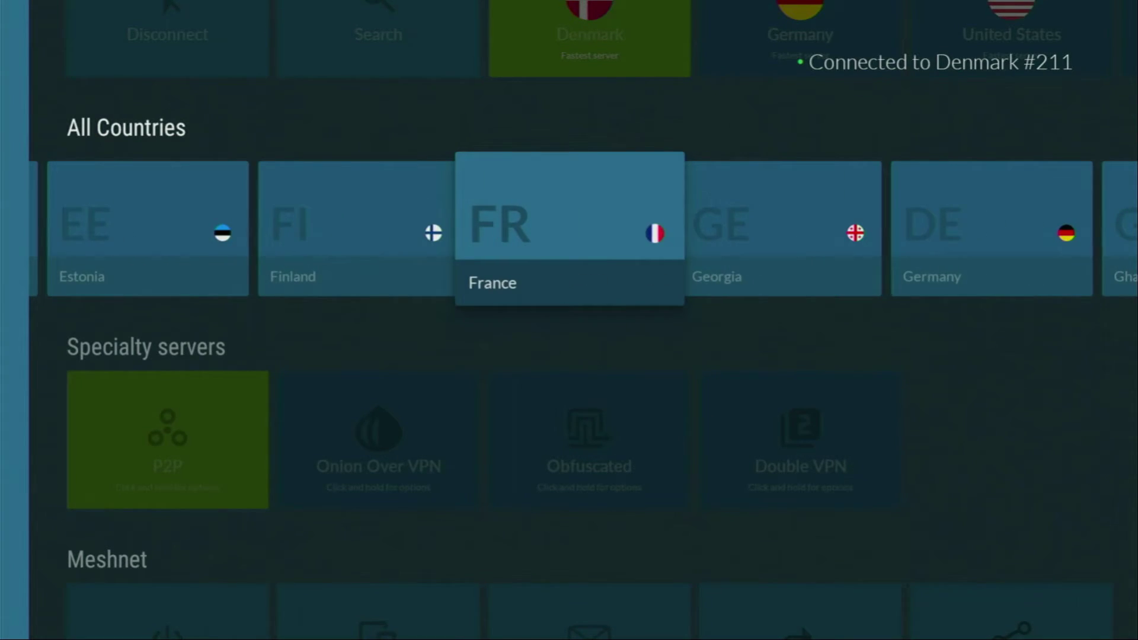
key(Right)
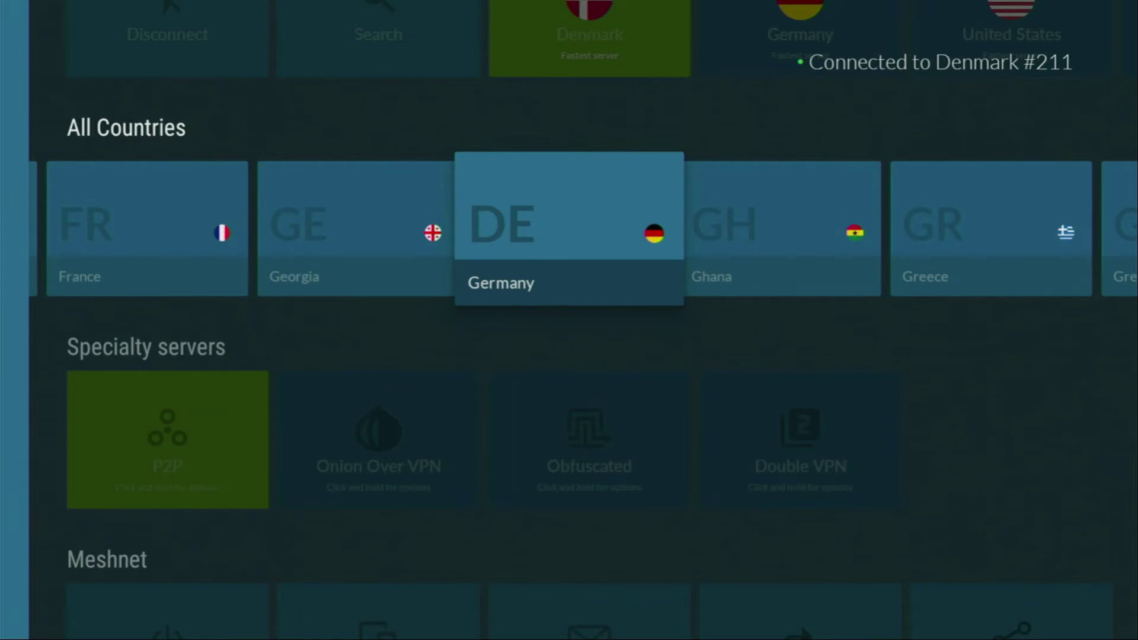
key(Right)
key(Right)
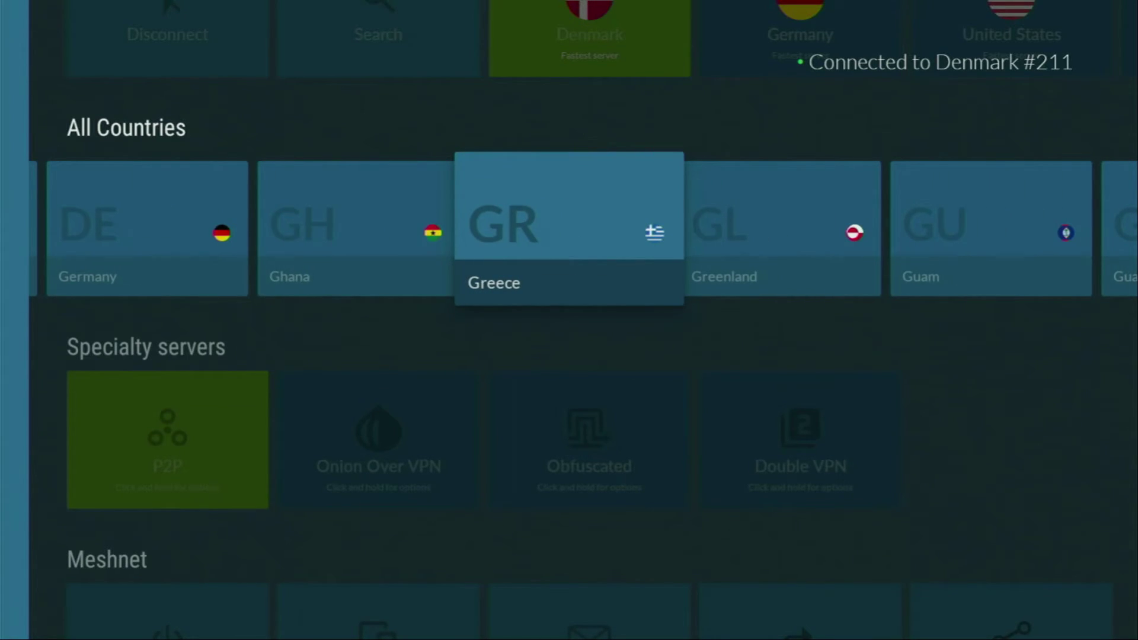
key(Right)
key(Right)
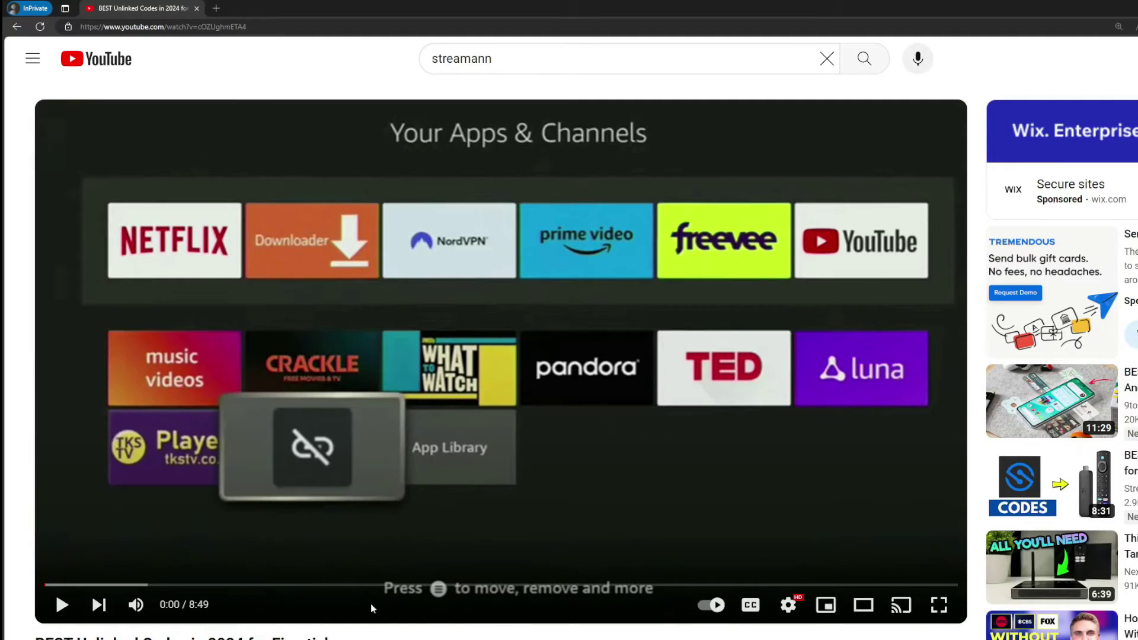
Step: Expand the YouTube description and open the pinned comment's topvpnoffer.com link, highlighting the 3 months extra offer
scroll(410, 517, down, 5)
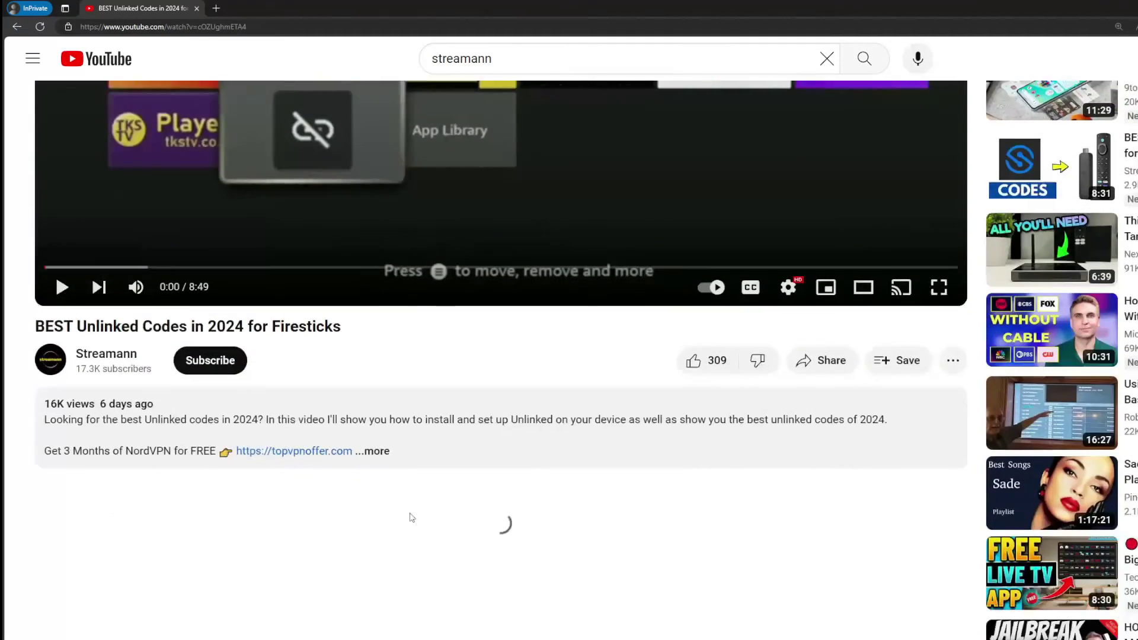
scroll(411, 517, down, 2)
click(385, 367)
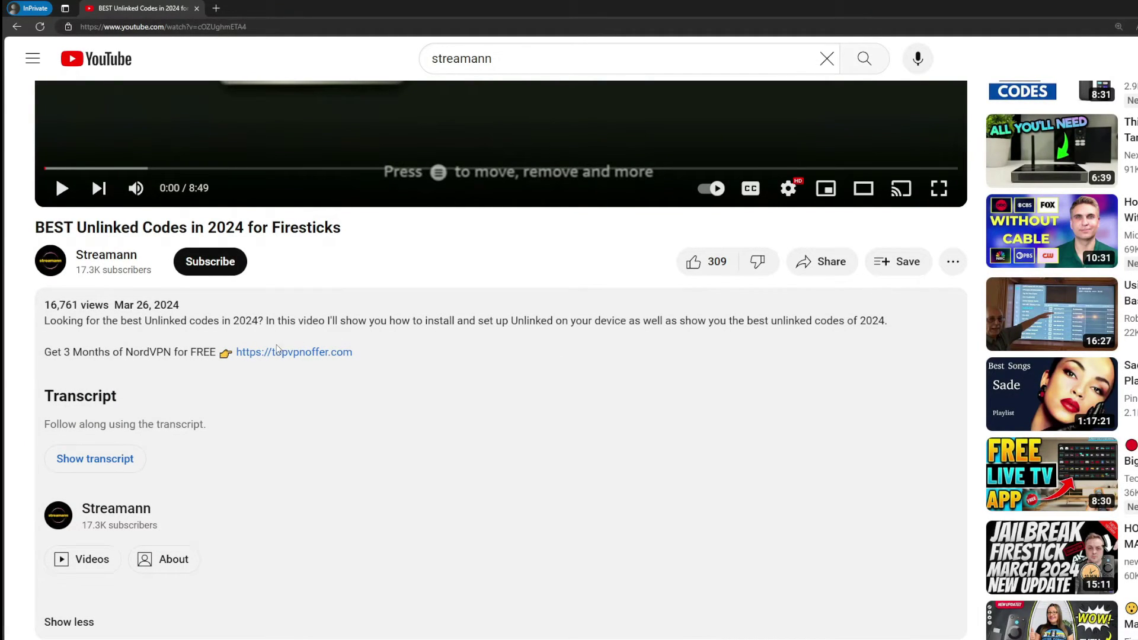
scroll(276, 355, down, 5)
drag(420, 492, 295, 478)
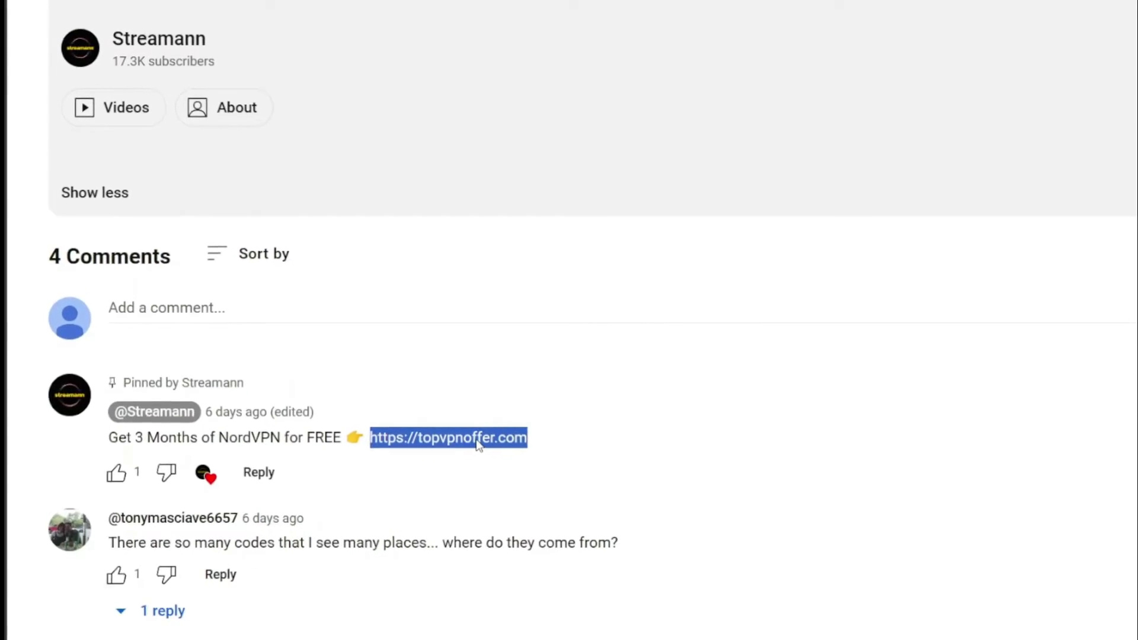
click(479, 446)
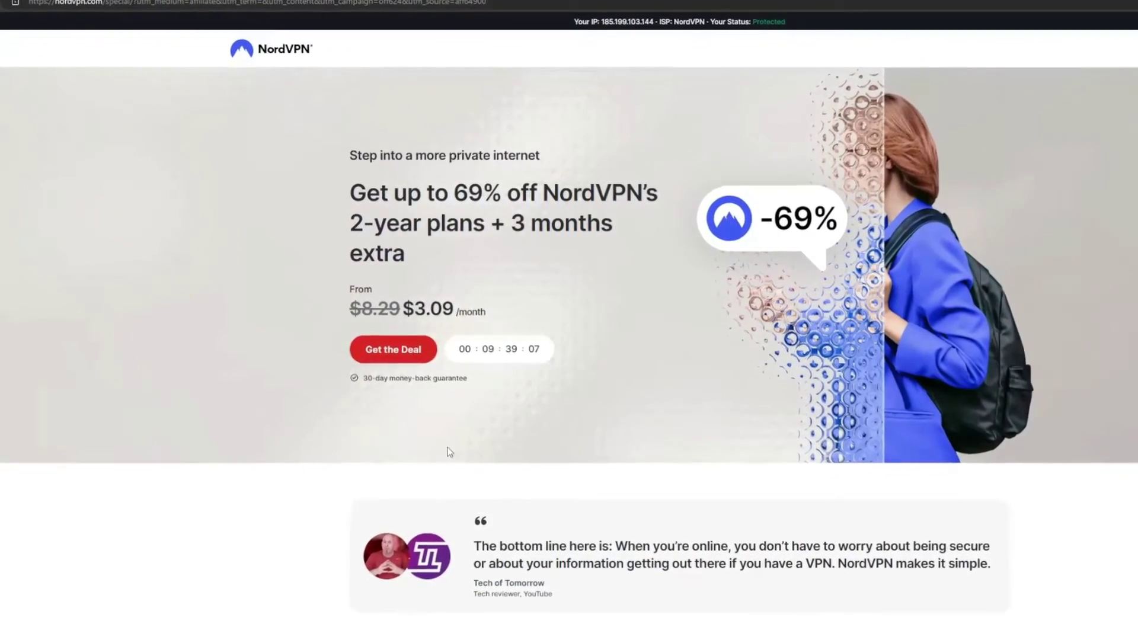
drag(512, 223, 628, 250)
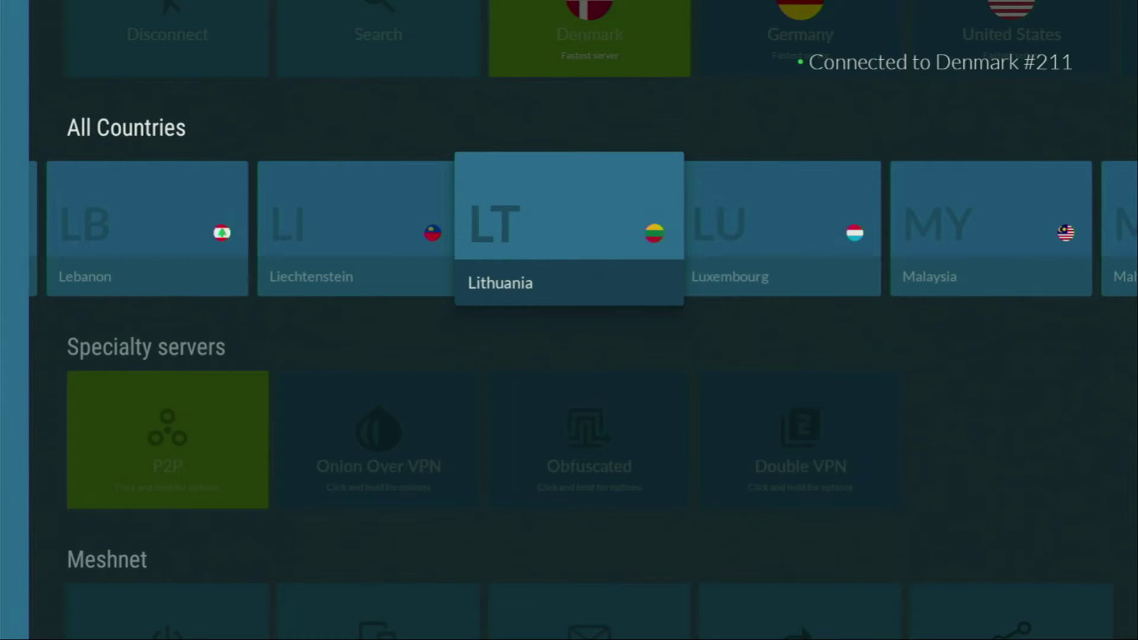
Step: Scroll further along NordVPN's All Countries row while staying connected to Denmark #211
key(Right)
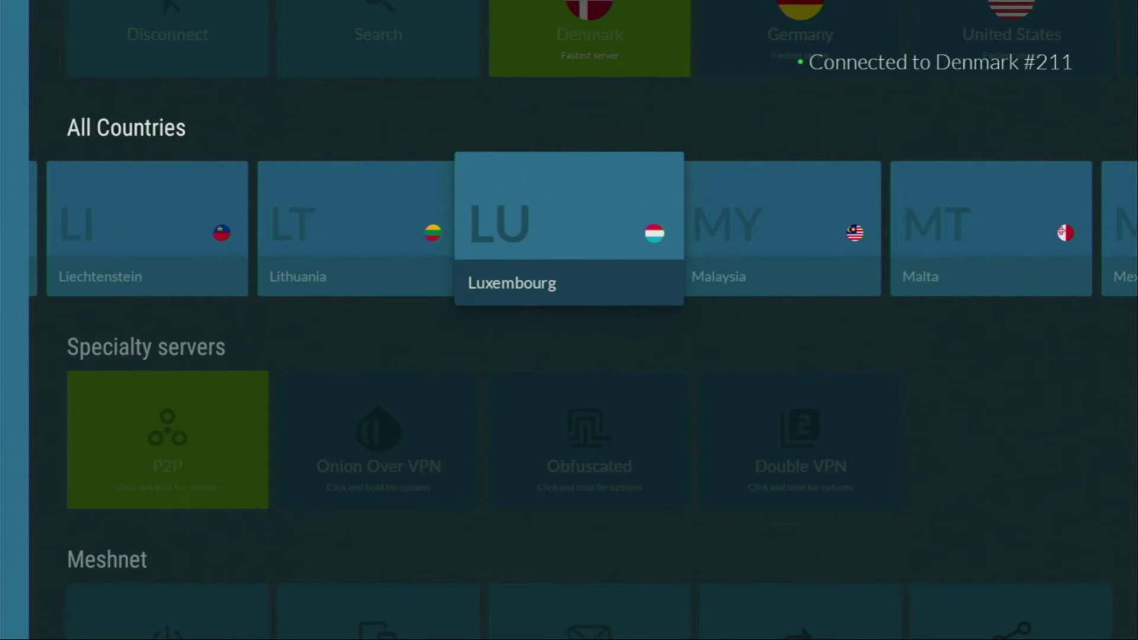
key(Right)
key(Right)
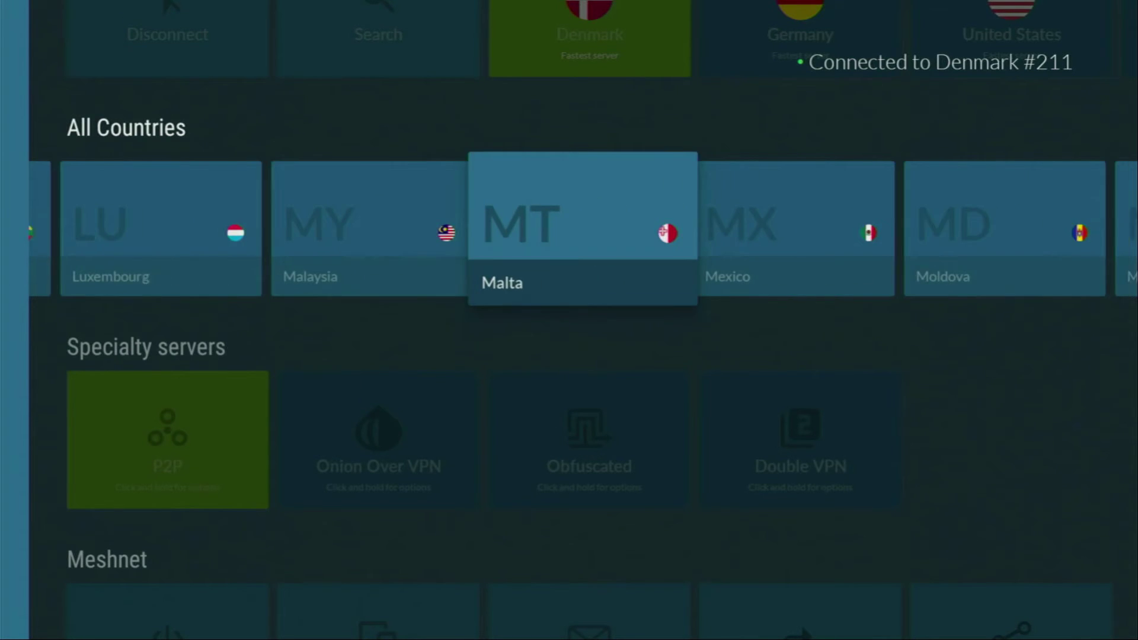
key(Right)
key(Right)
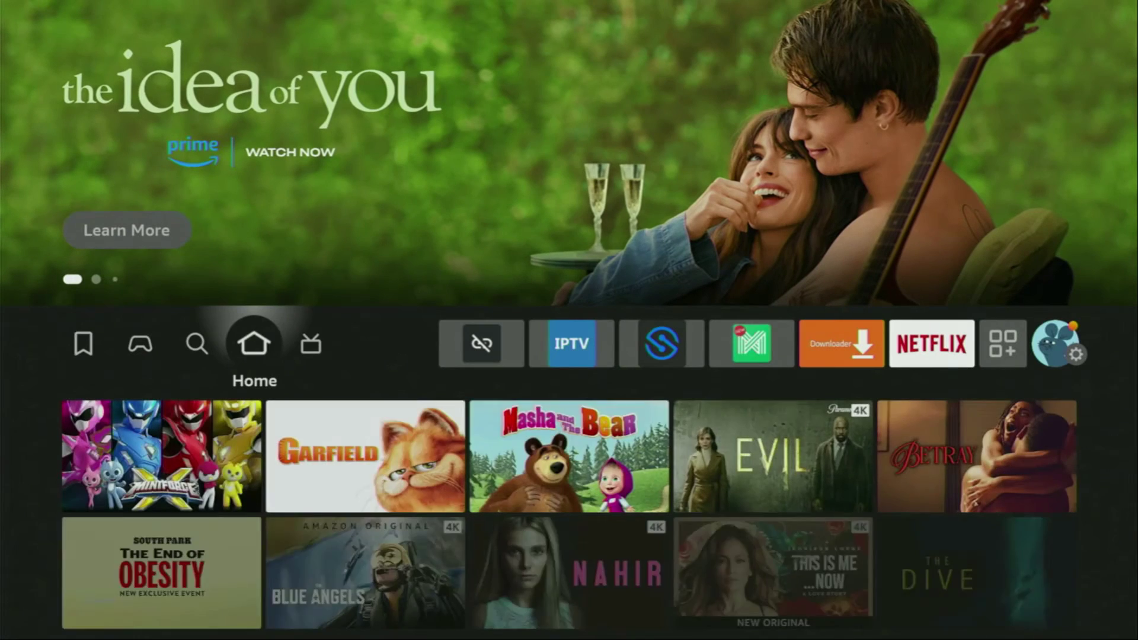
Step: Launch Downloader, go to its Home section and bring up the keyboard for the URL field
key(Right)
key(Right)
key(Right)
key(Right)
key(Right)
key(Right)
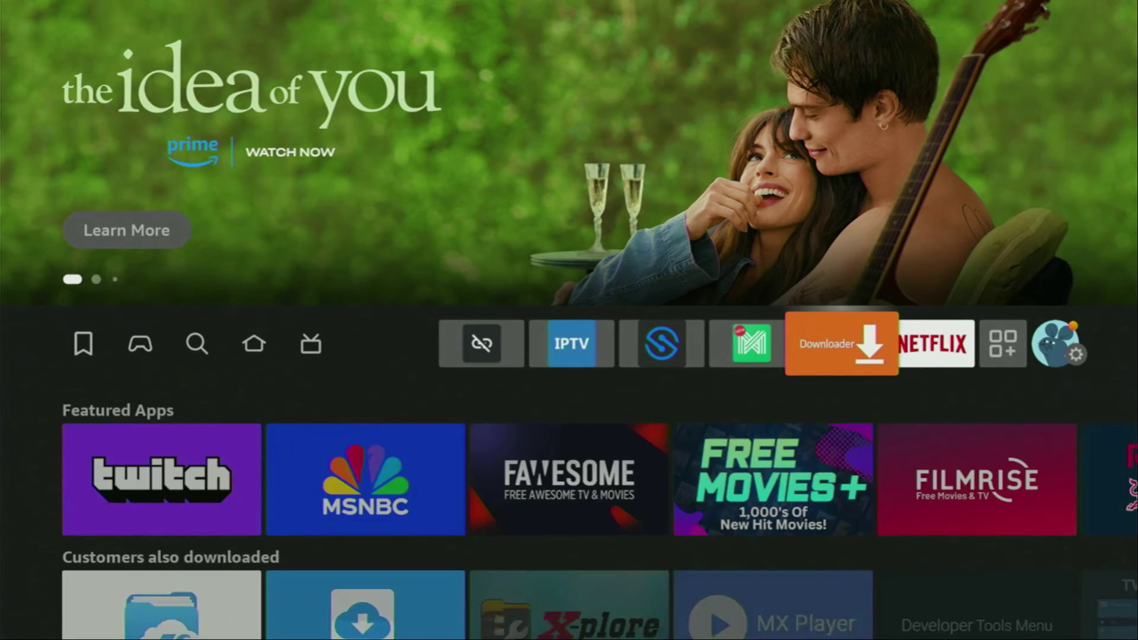
key(Return)
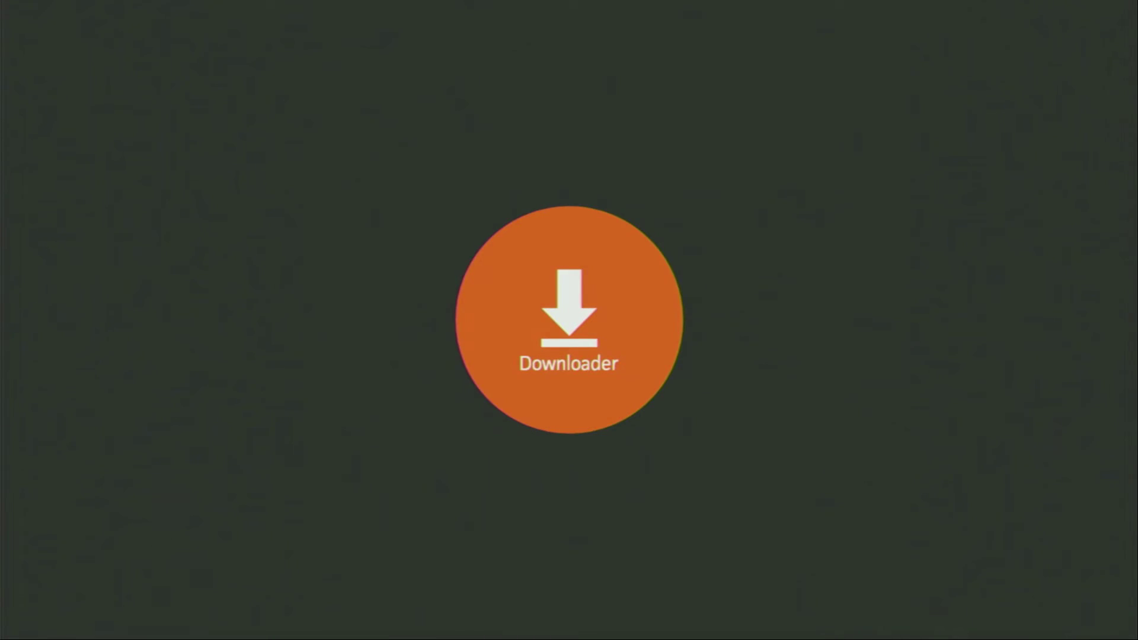
key(Left)
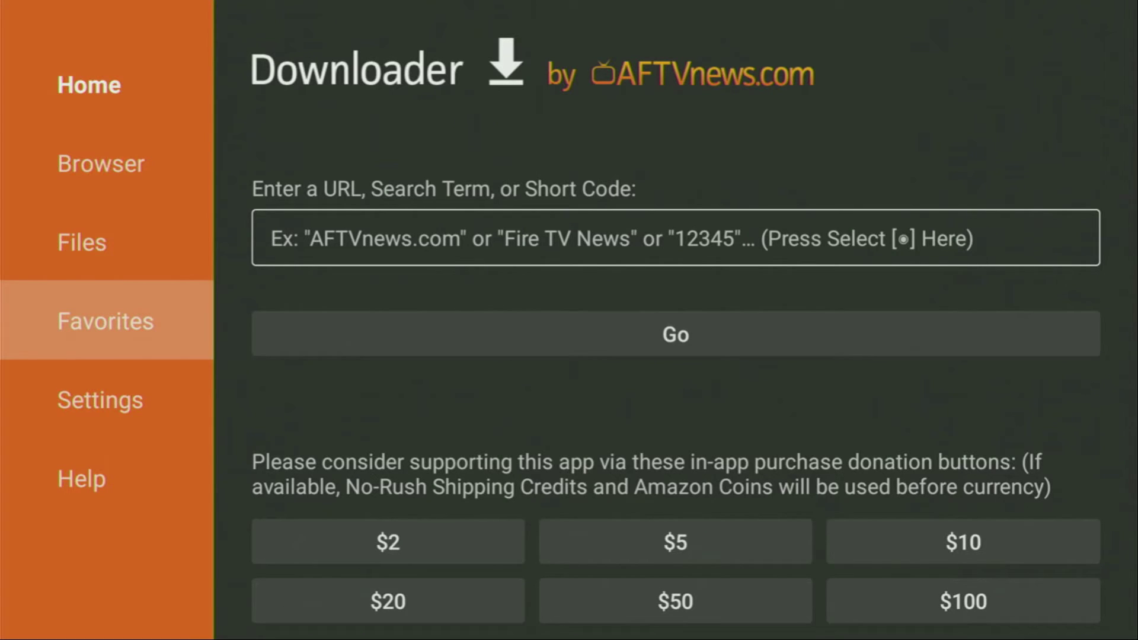
key(Up)
key(Up)
key(Up)
key(Return)
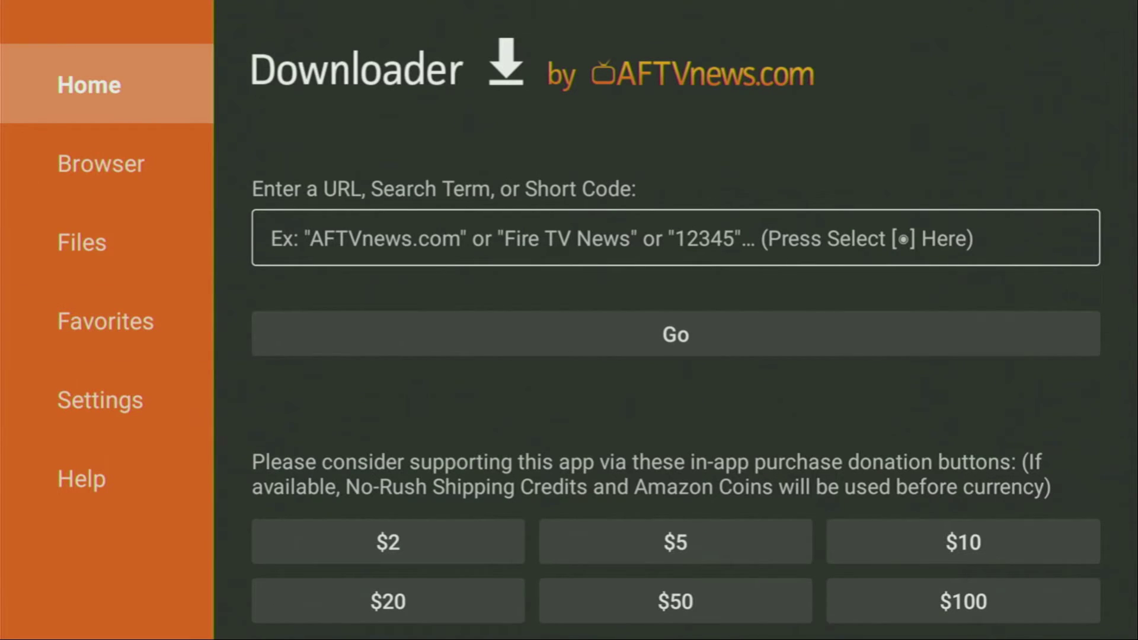
key(Right)
key(Return)
Step: Enter the short code 28907 and move toward Go
key(Up)
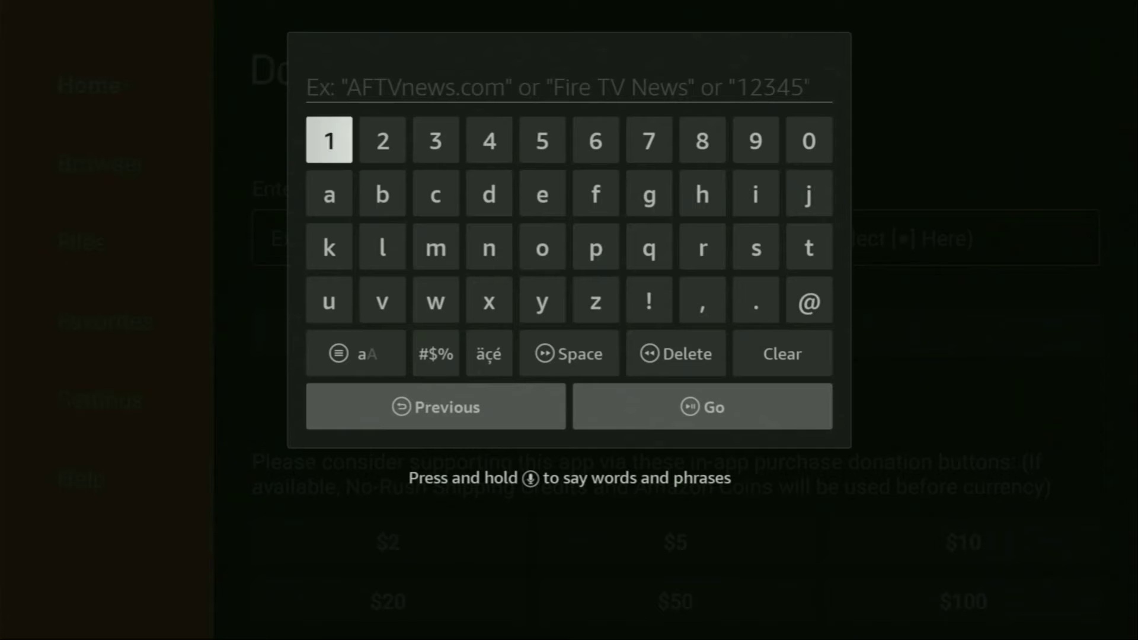
key(Right)
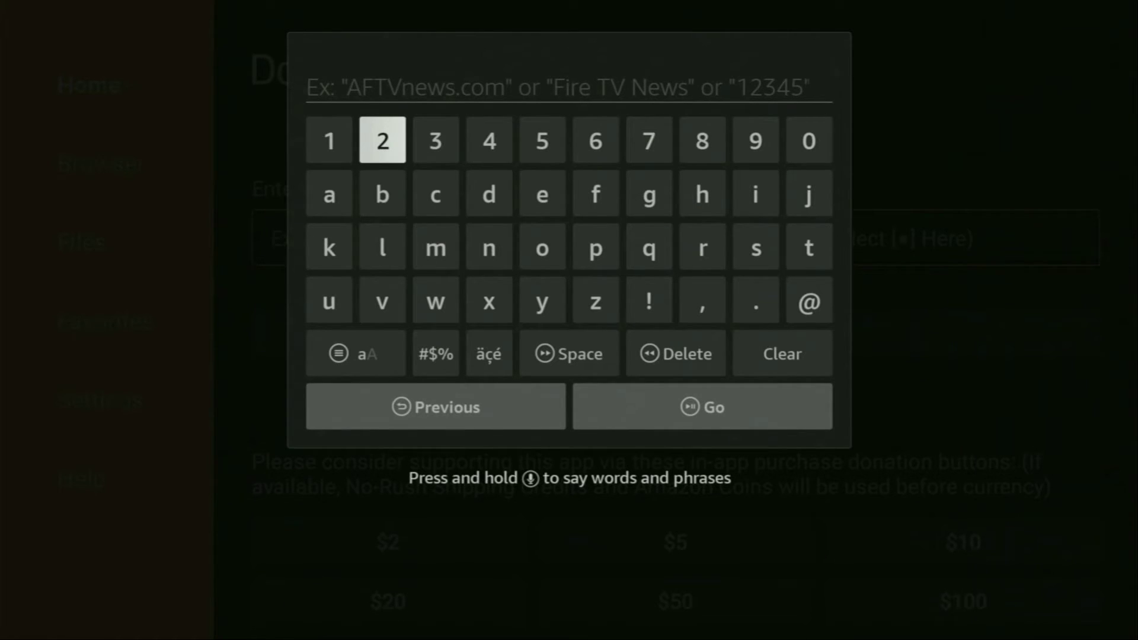
key(Return)
key(Left)
key(Left)
key(Left)
key(Left)
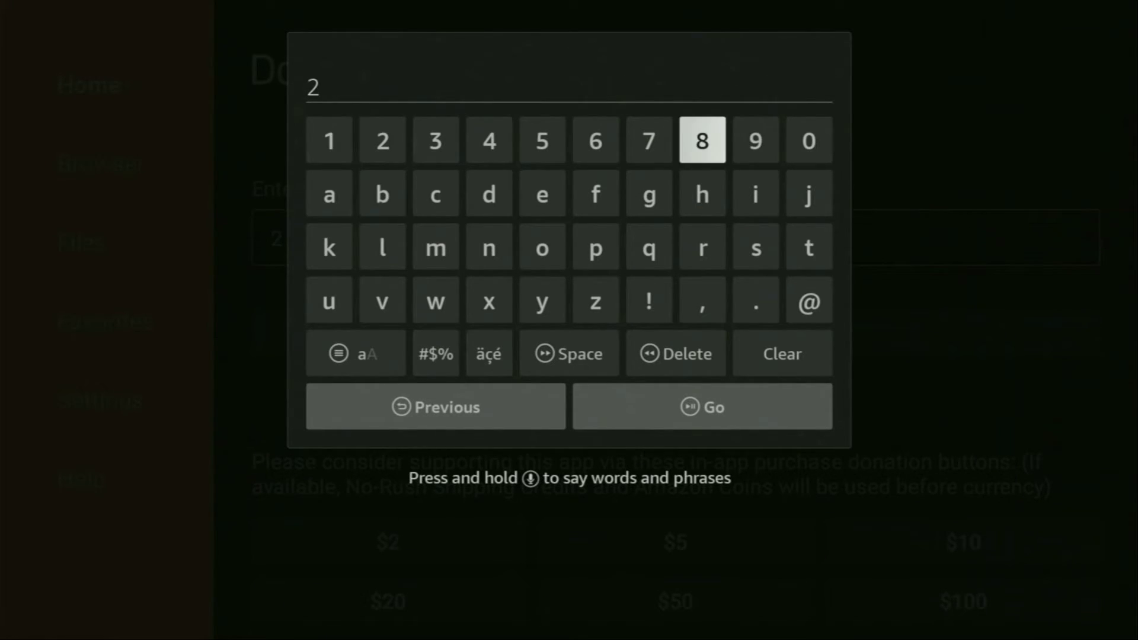
key(Return)
key(Right)
key(Return)
key(Right)
key(Return)
key(Left)
key(Left)
key(Left)
key(Return)
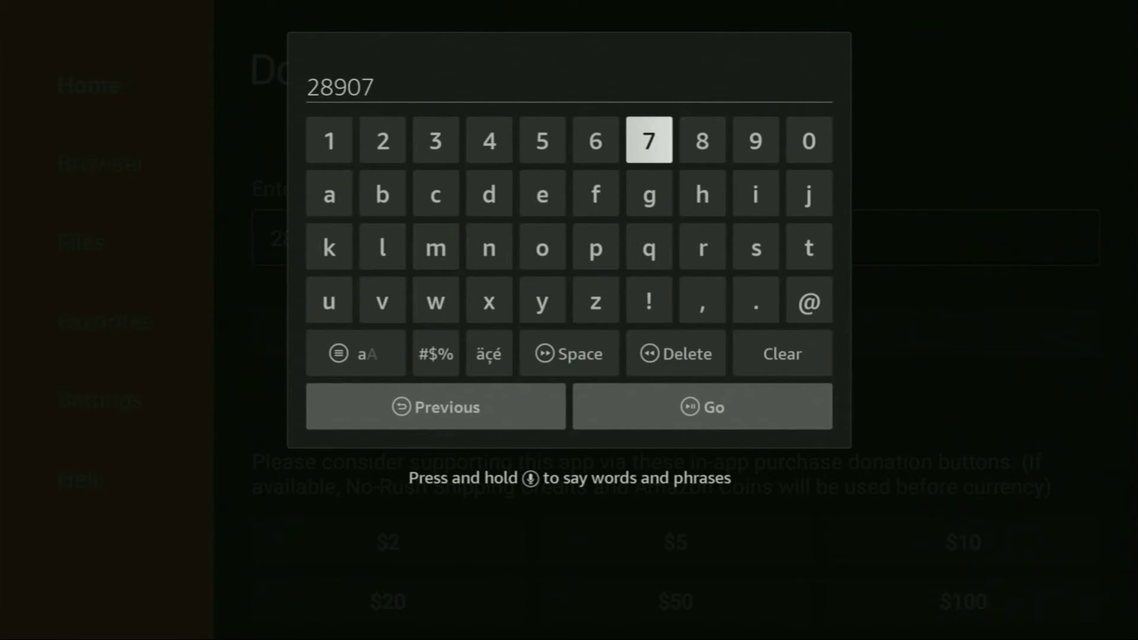
key(Down)
key(Down)
key(Down)
key(Down)
key(Down)
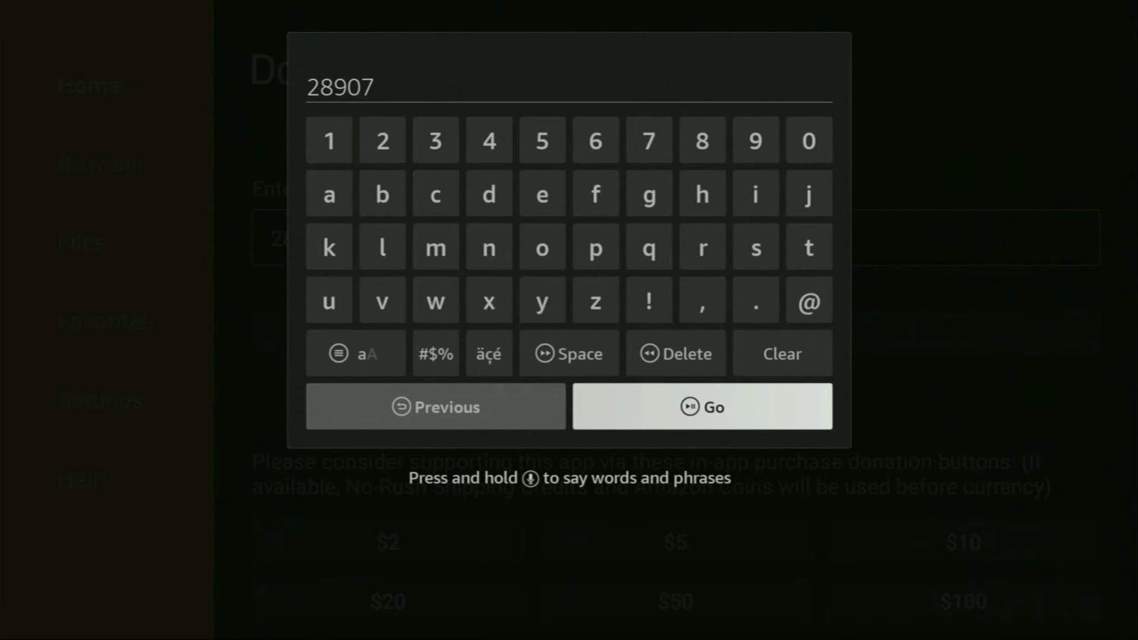
Step: Load code 28907's simple-downloads page and open the IPTV Smarters Pro link under IPTV Players
key(Return)
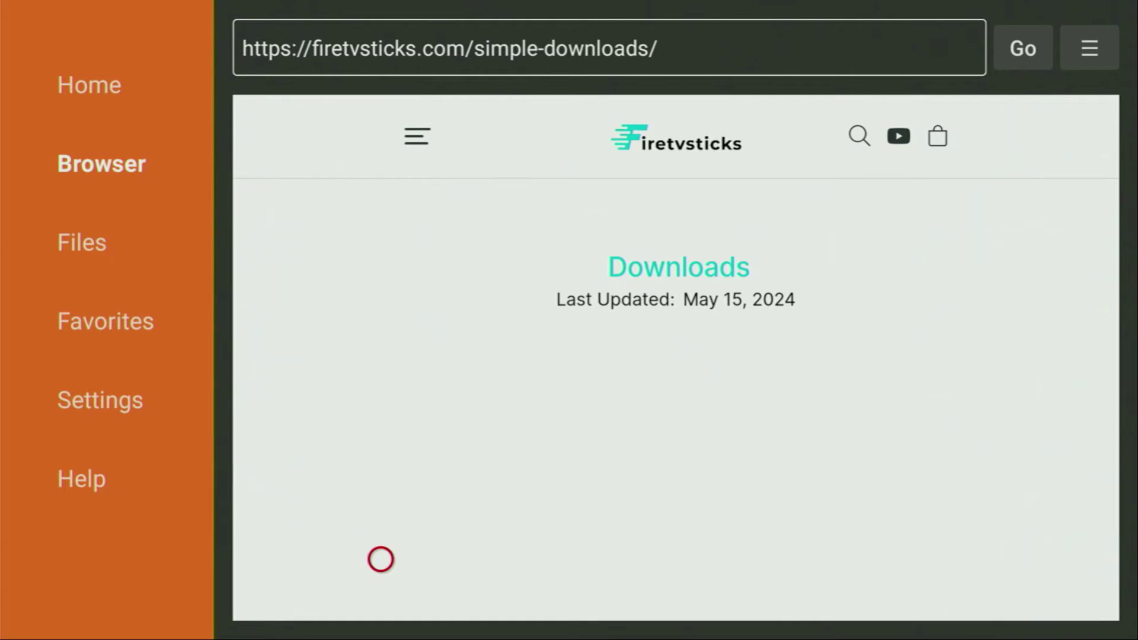
scroll(380, 597, down, 10)
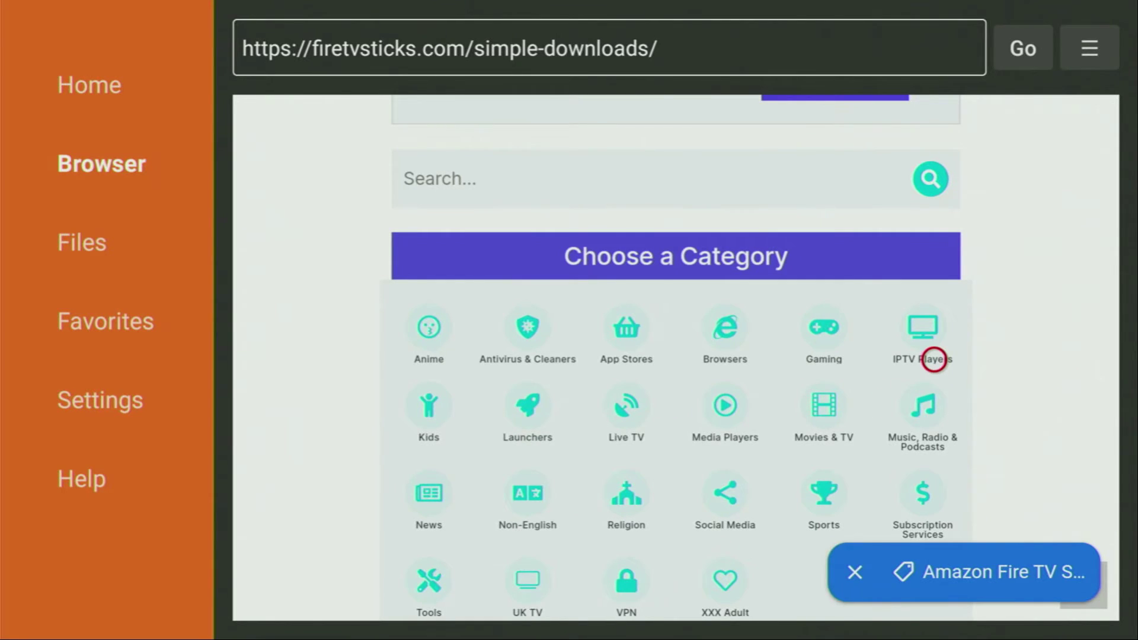
click(934, 360)
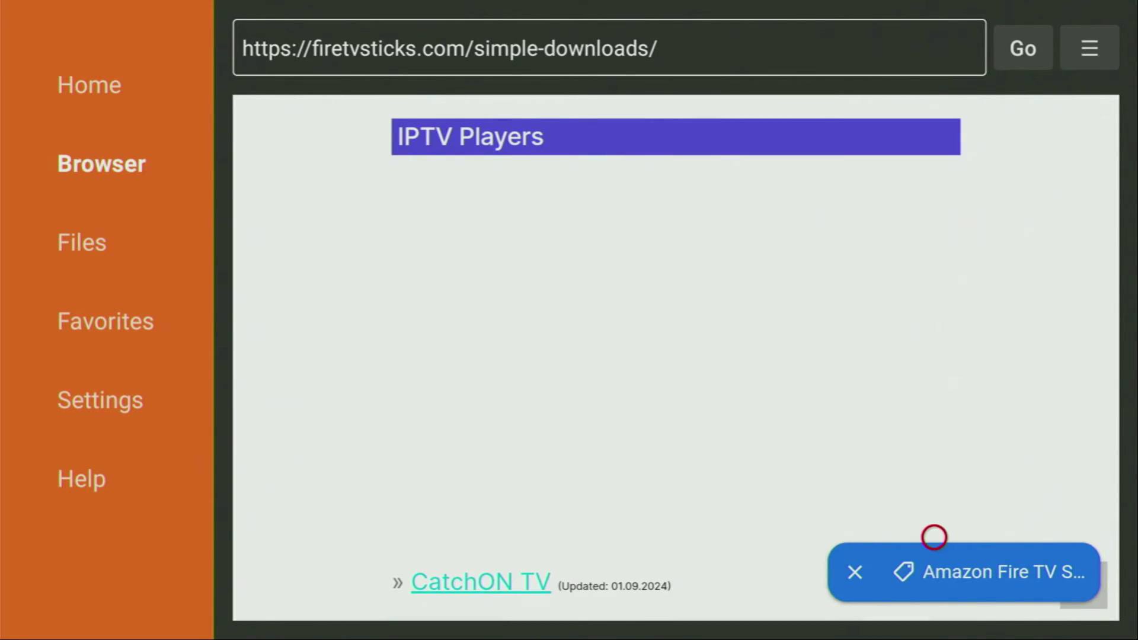
scroll(707, 597, down, 8)
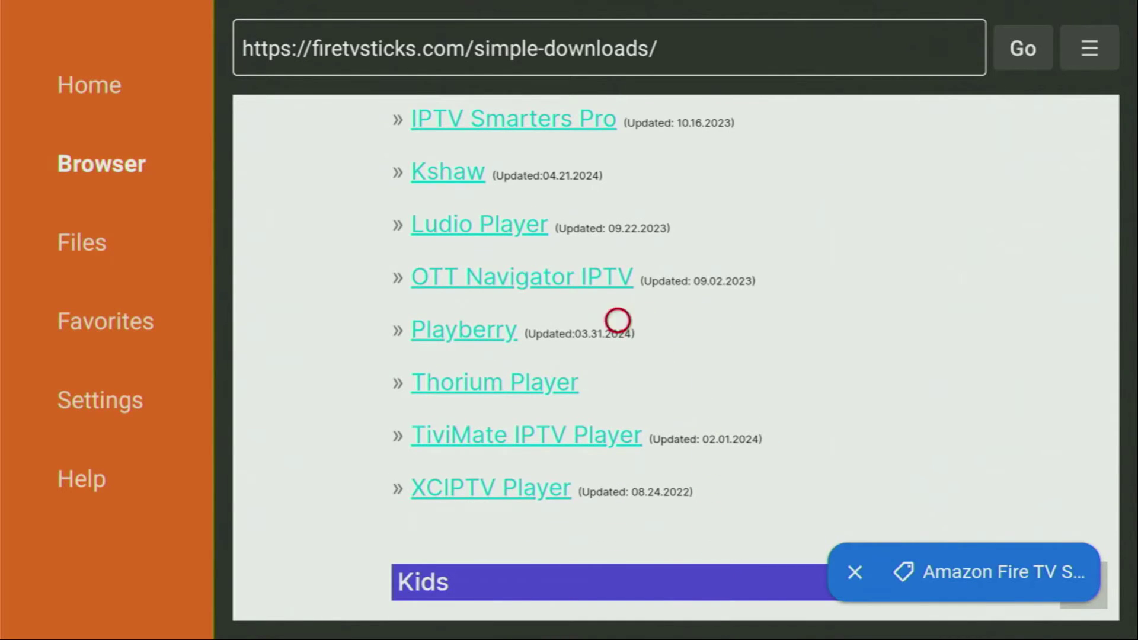
scroll(549, 161, up, 1)
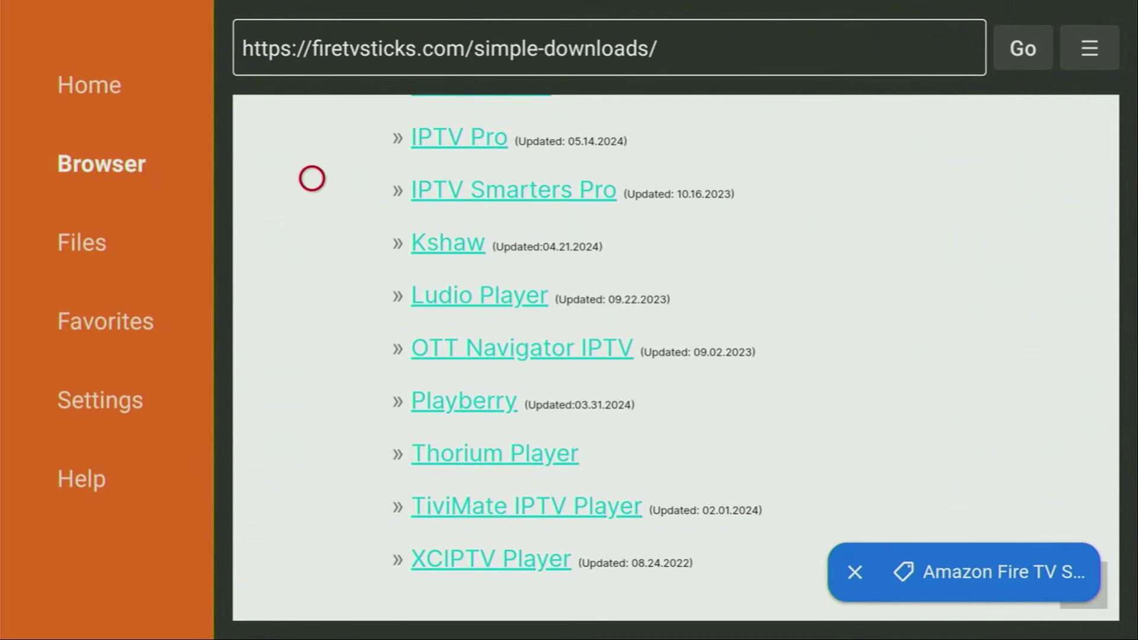
click(545, 179)
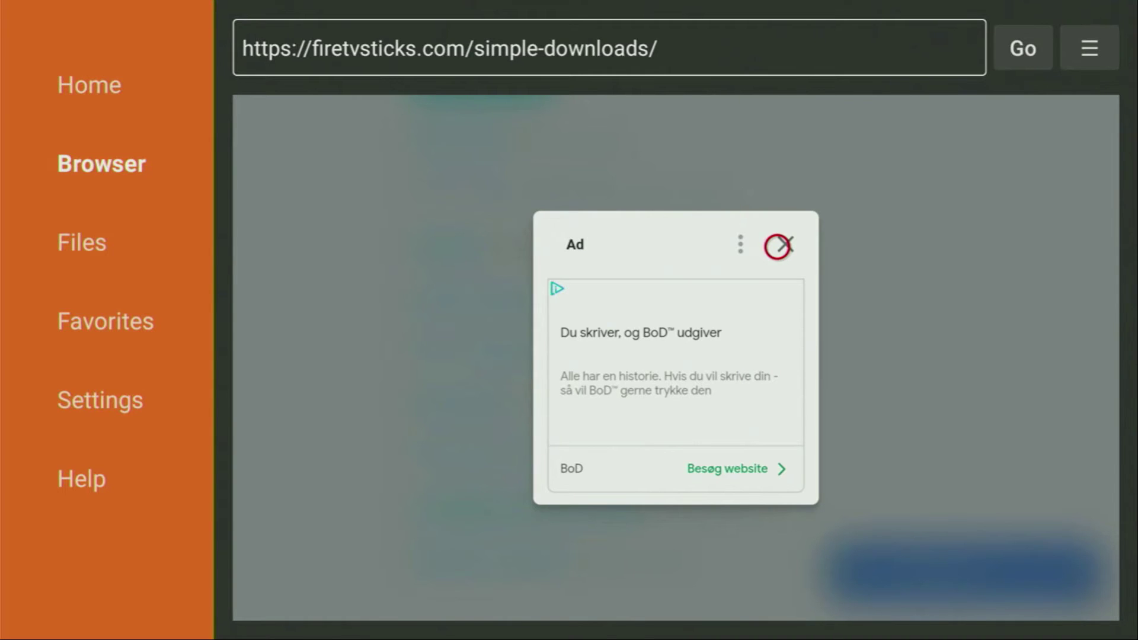
Step: Close the ad and download and install the 78.4 MB IPTV Smarters Pro APK
click(776, 247)
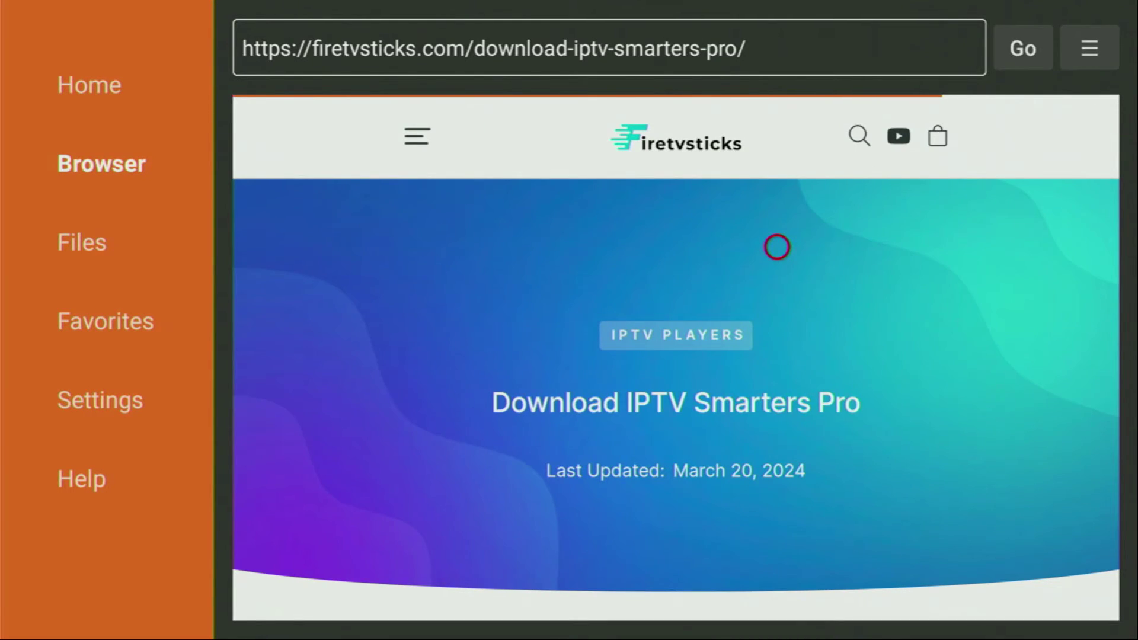
scroll(777, 599, down, 10)
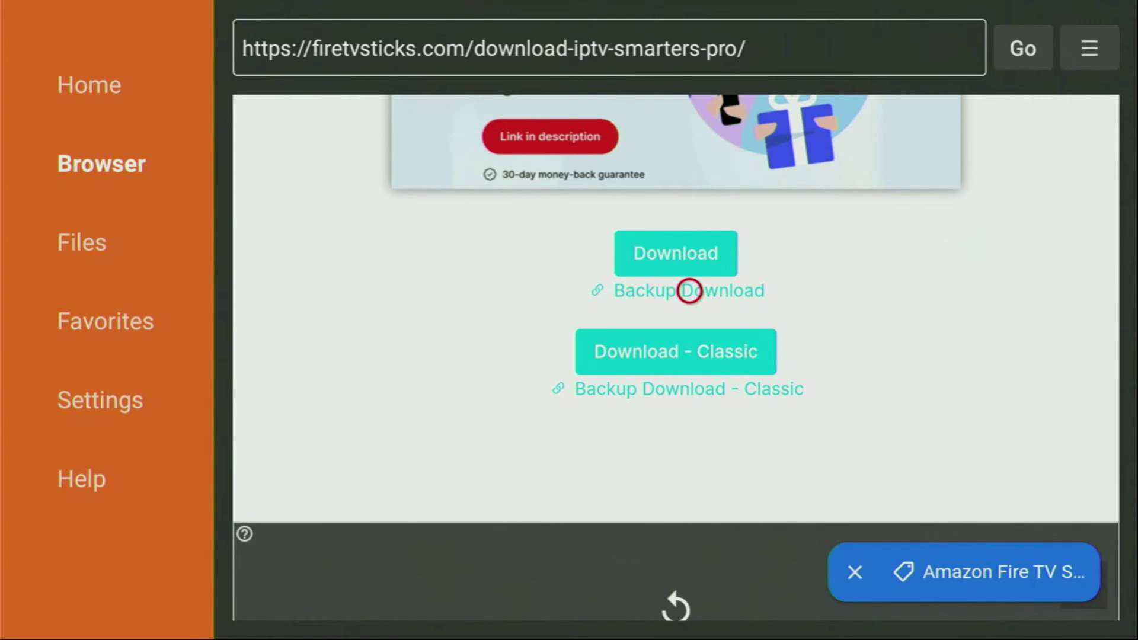
click(689, 251)
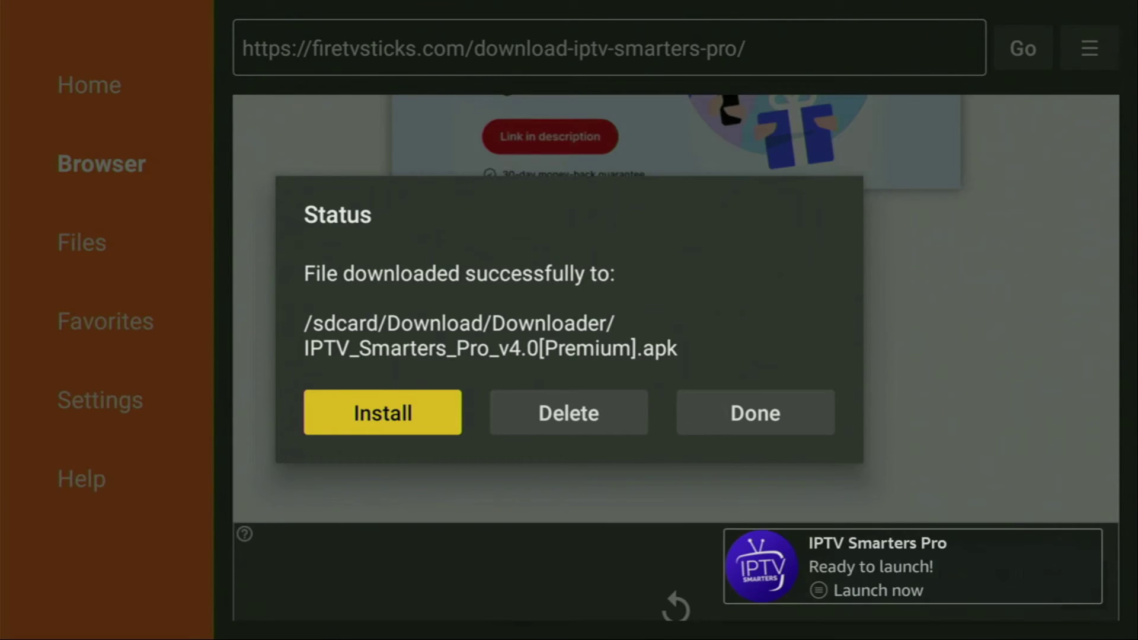
Step: Delete the leftover IPTV Smarters APK file and confirm the deletion
key(Right)
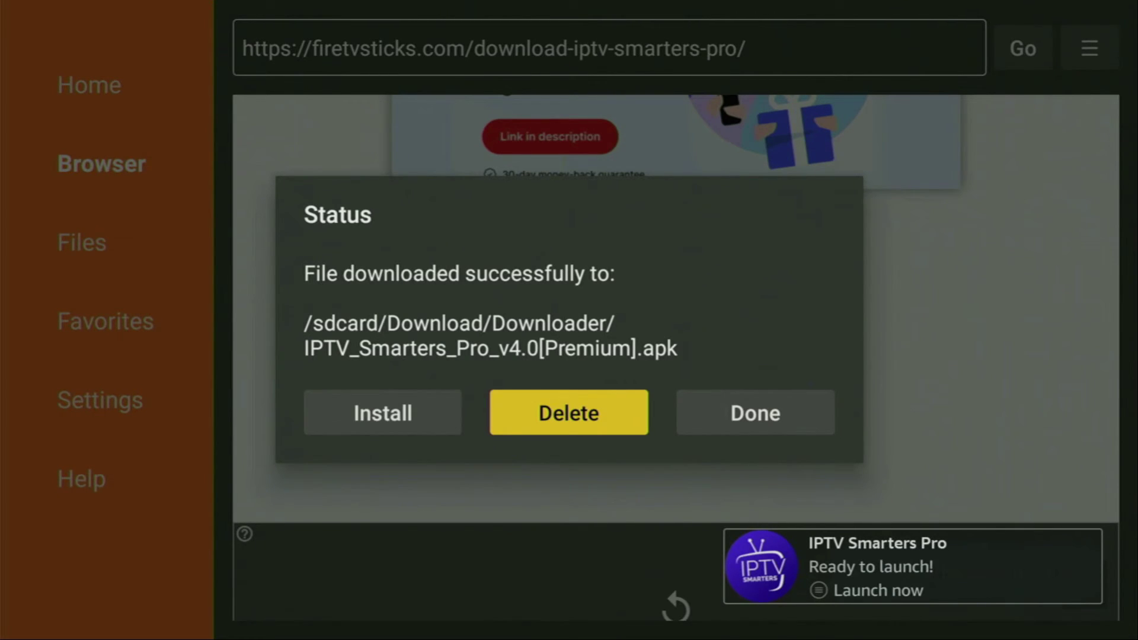
key(Return)
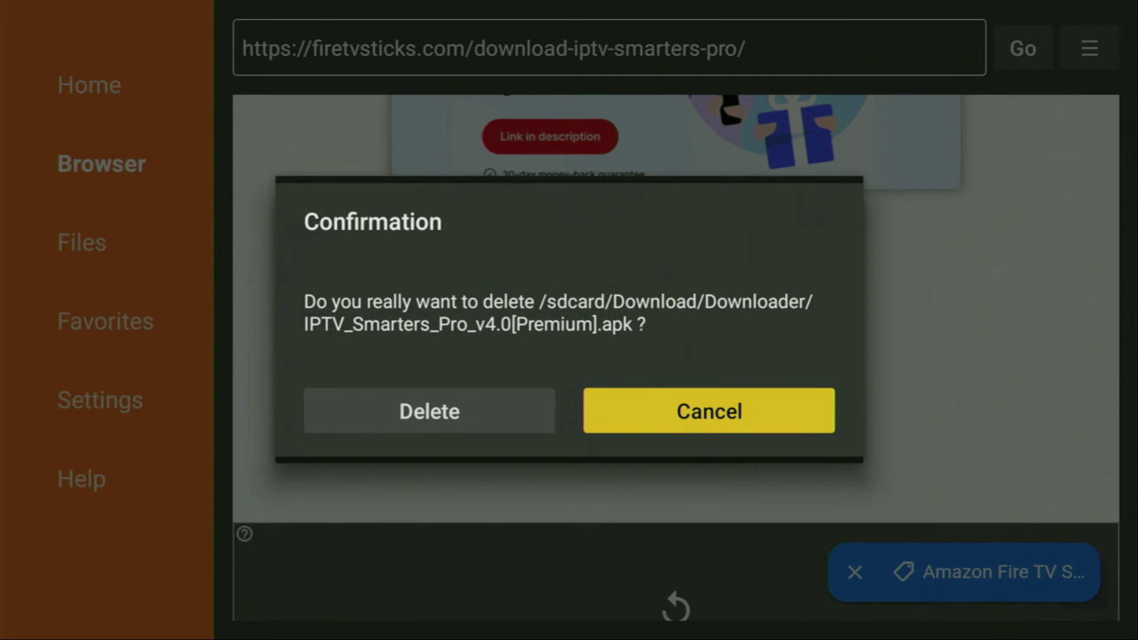
key(Left)
key(Return)
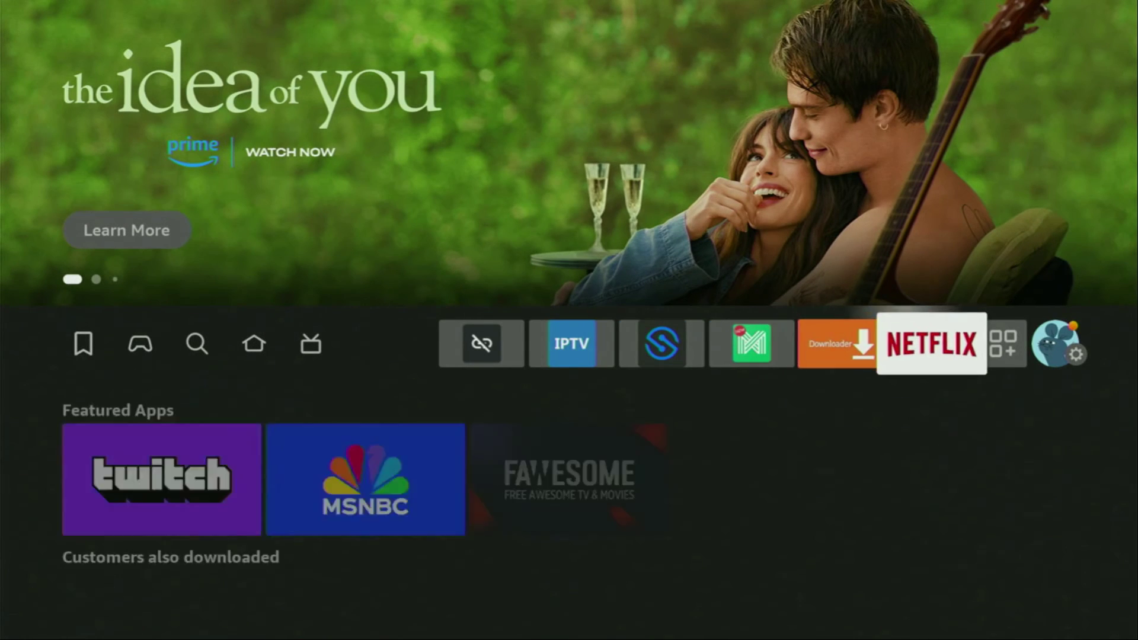
key(Right)
Step: From Home, open Your Apps & Channels and use Move to front on IPTV Smarters
key(Return)
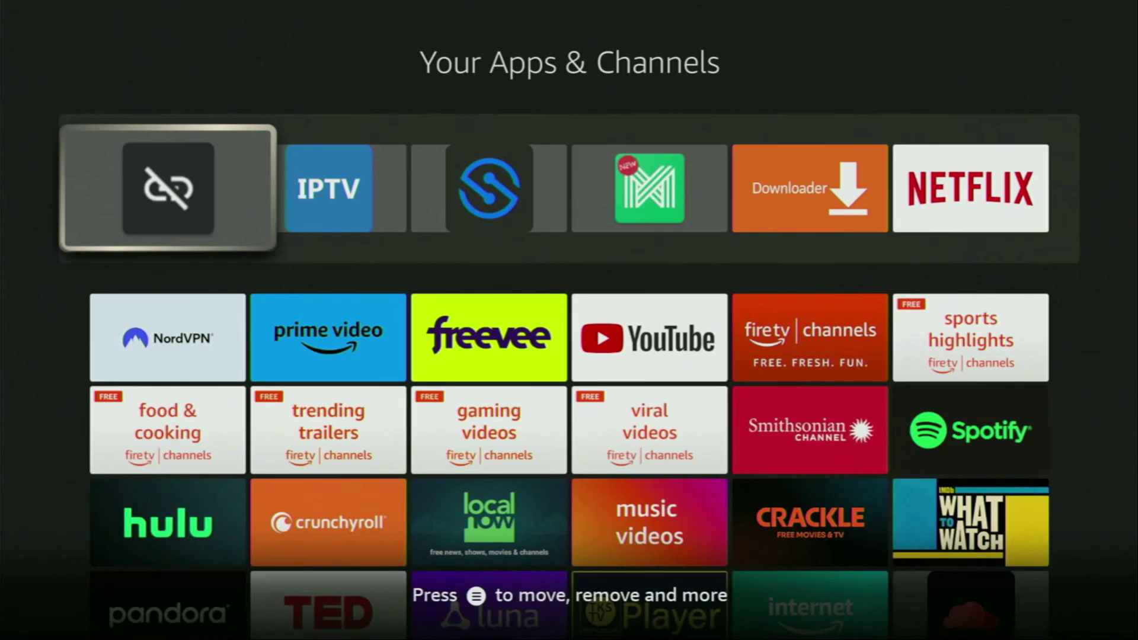
key(Down)
key(Down)
key(Down)
key(Down)
key(Down)
key(Down)
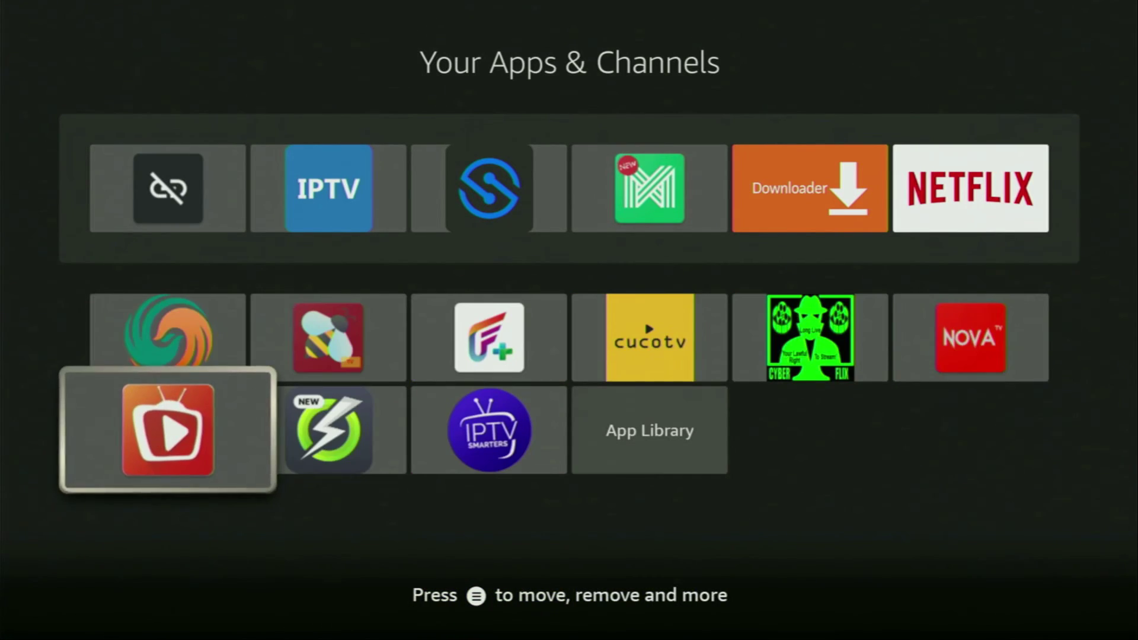
key(Right)
key(Right)
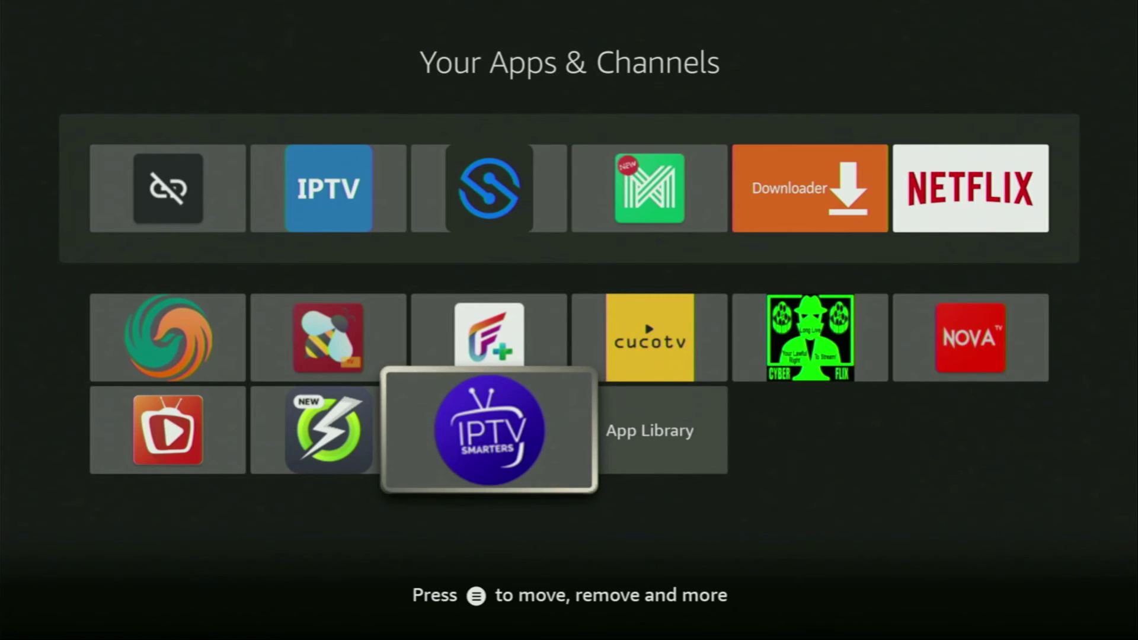
key(Menu)
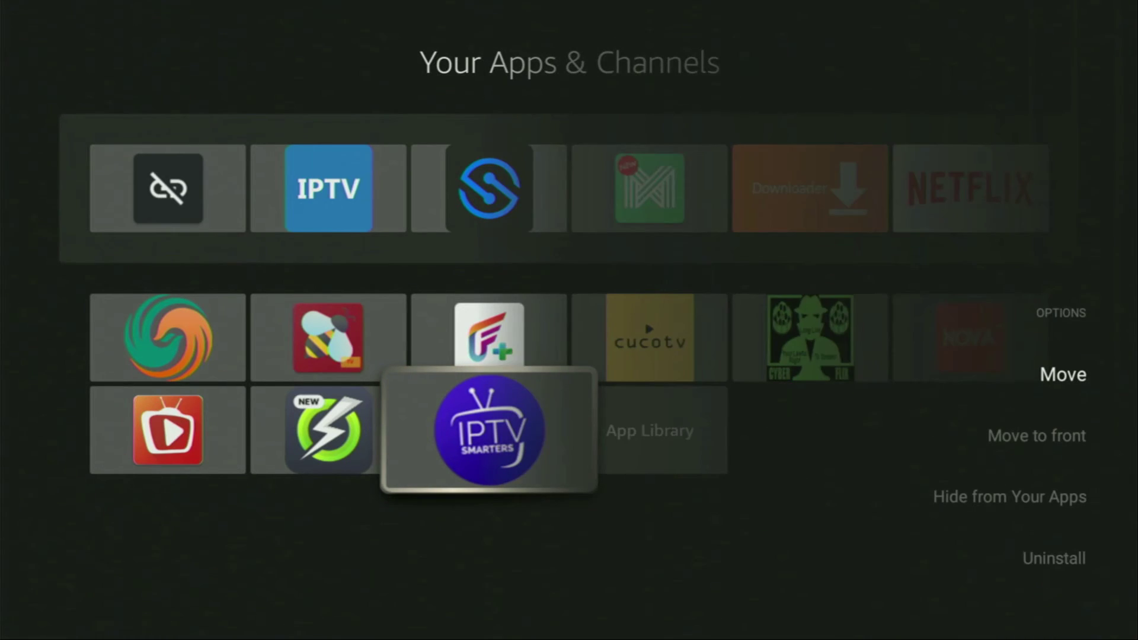
key(Down)
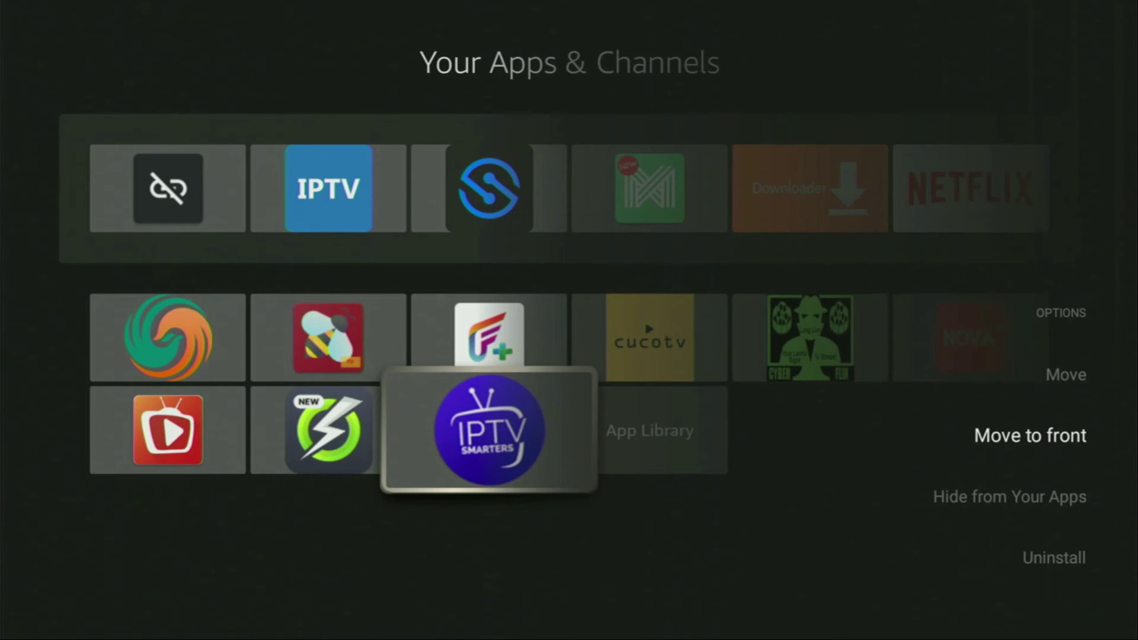
key(Return)
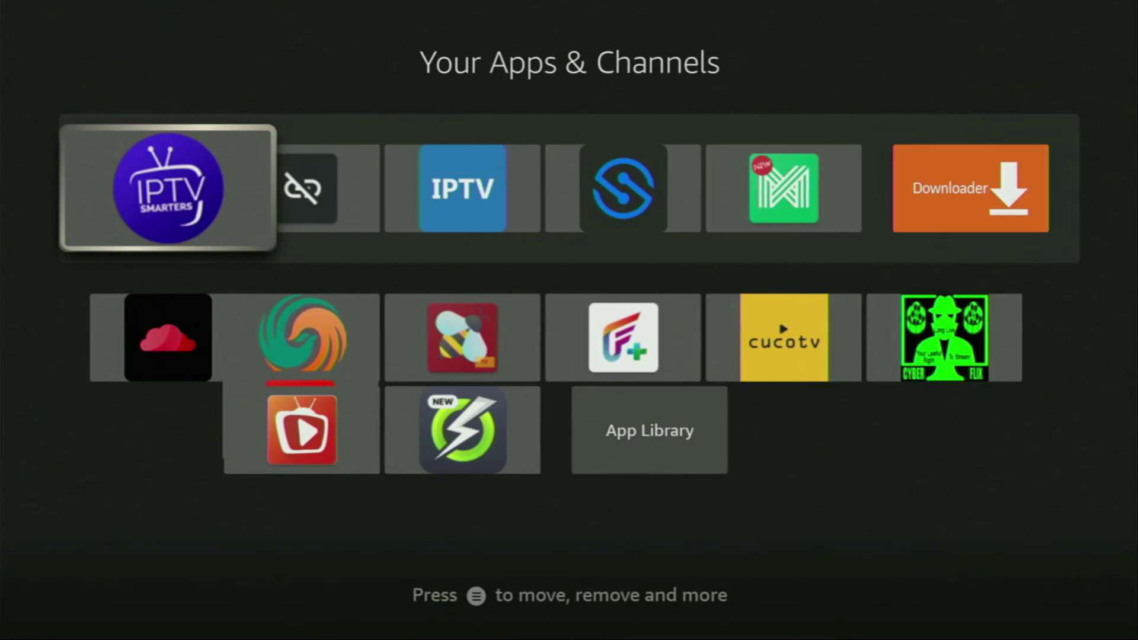
key(Up)
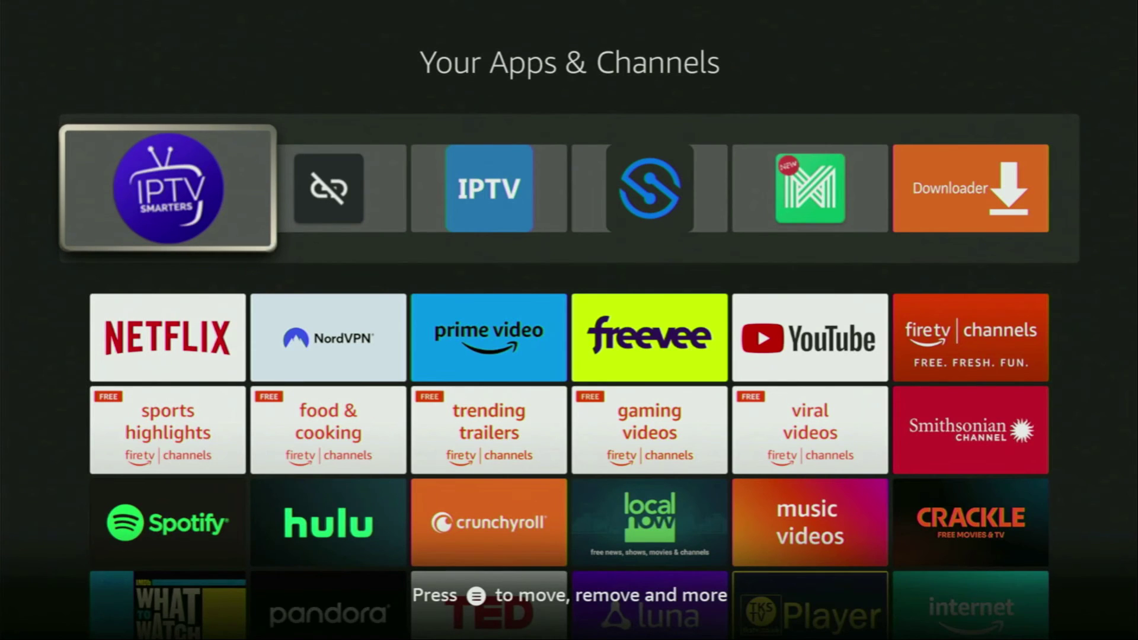
key(Down)
key(Right)
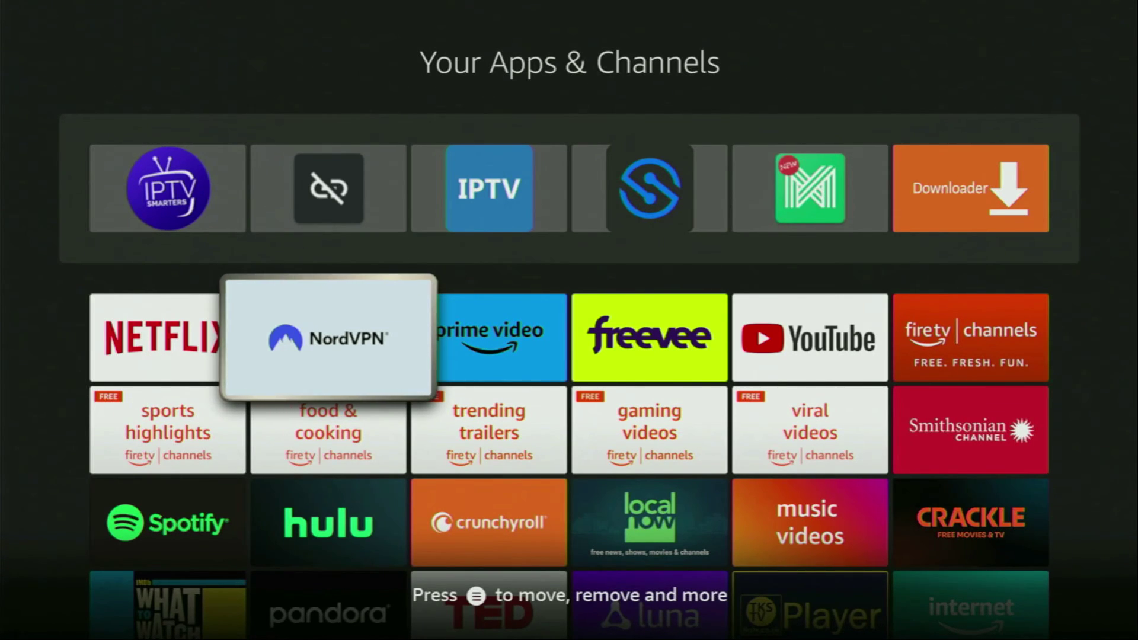
Step: Launch IPTV Smarters Pro and save TV as the device type
key(Up)
key(Left)
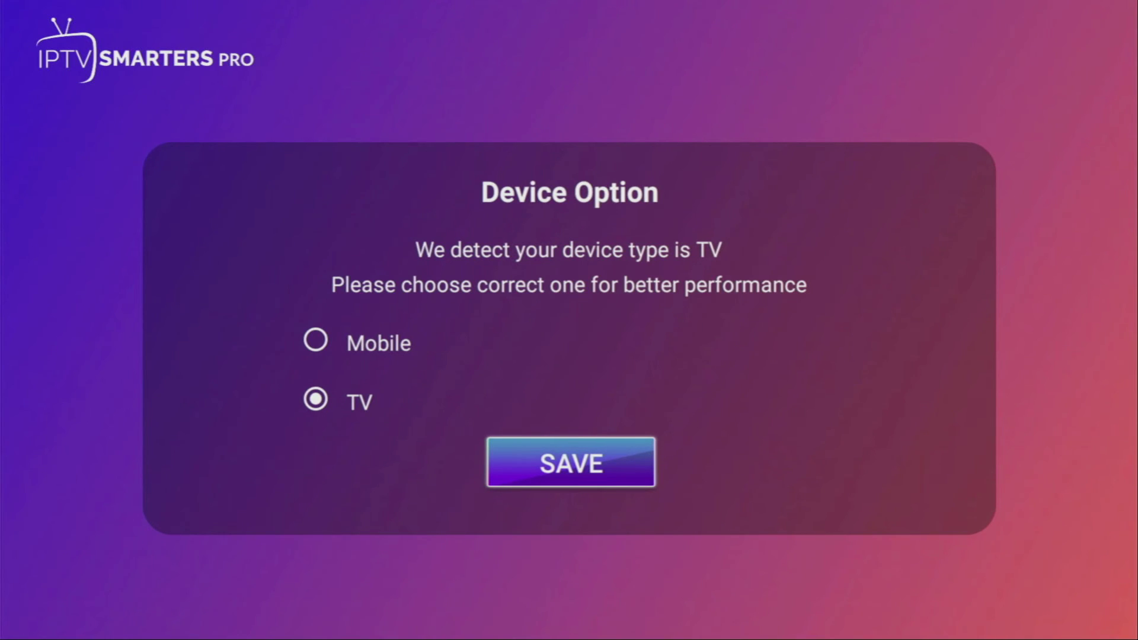
key(Return)
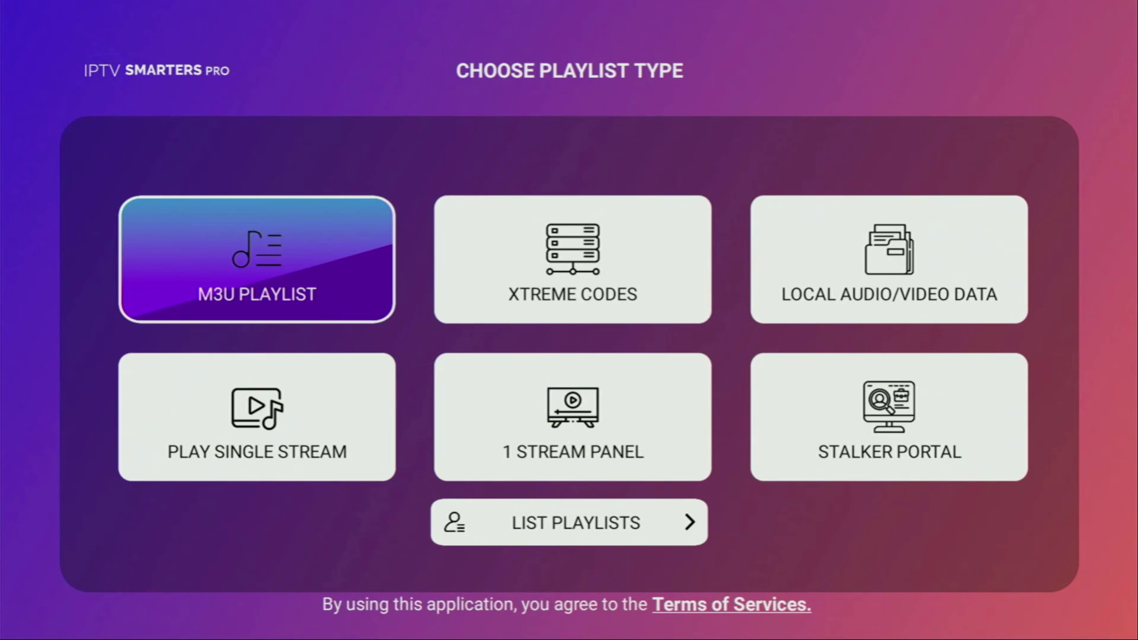
Step: In the M3U playlist form, switch to M3U URL and dismiss the keyboard without entering anything
key(Return)
key(Return)
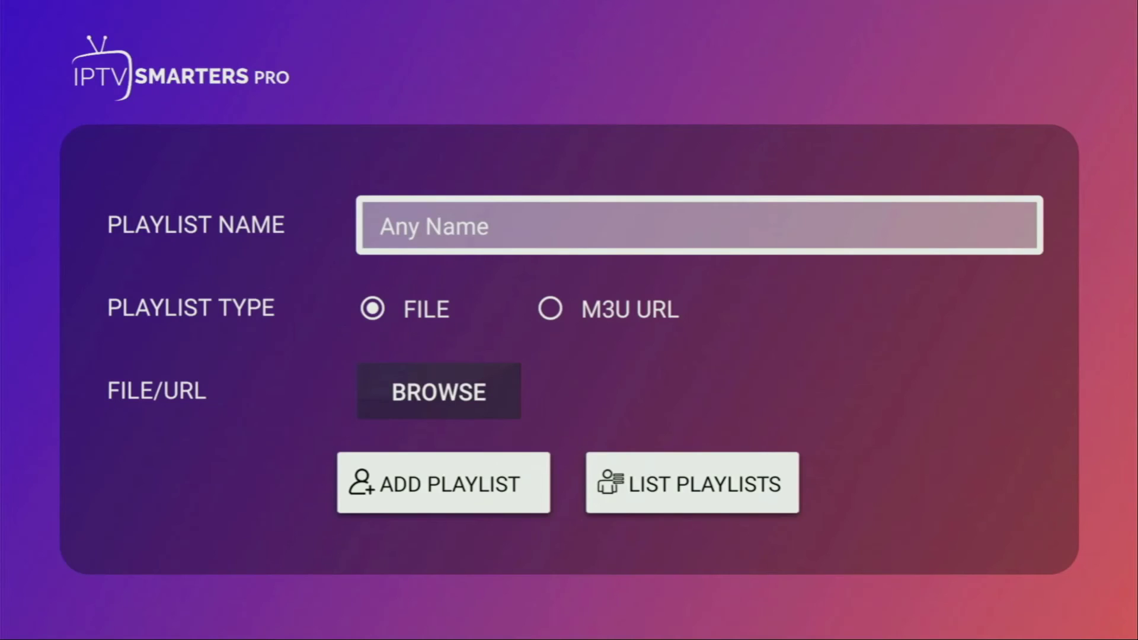
key(Down)
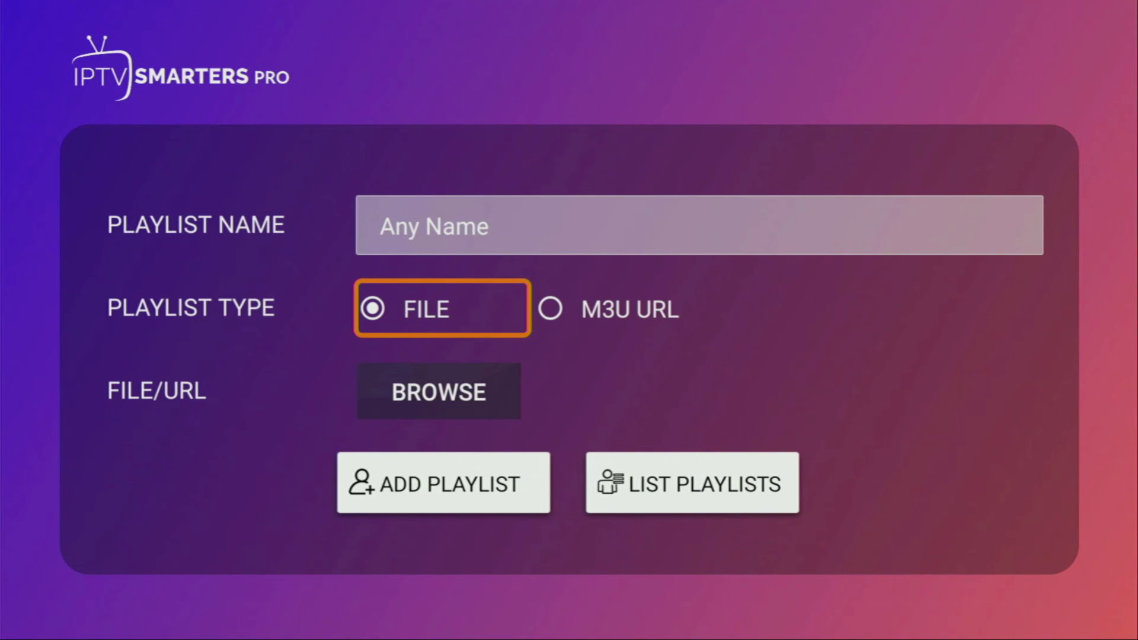
key(Right)
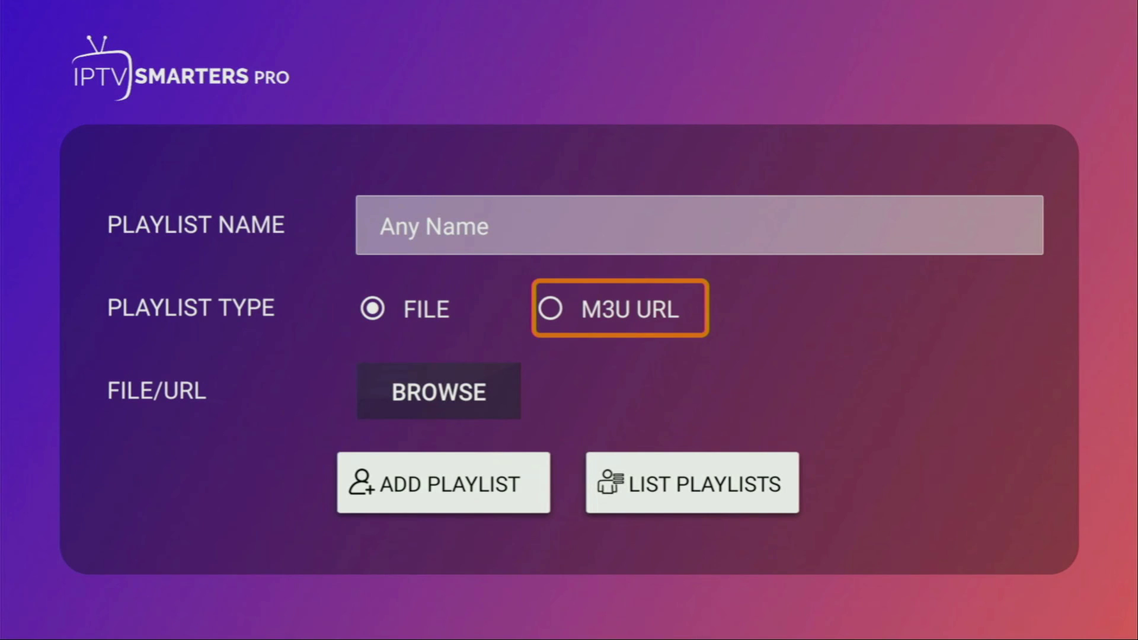
key(Return)
key(Down)
key(Return)
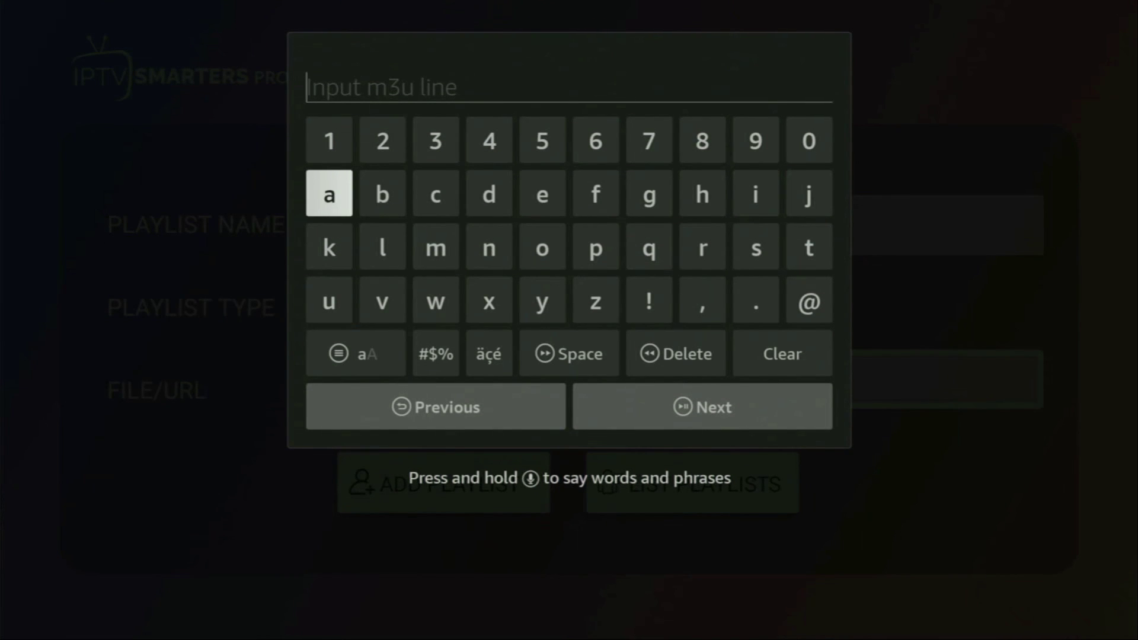
key(Down)
key(Down)
key(Down)
key(Down)
key(Return)
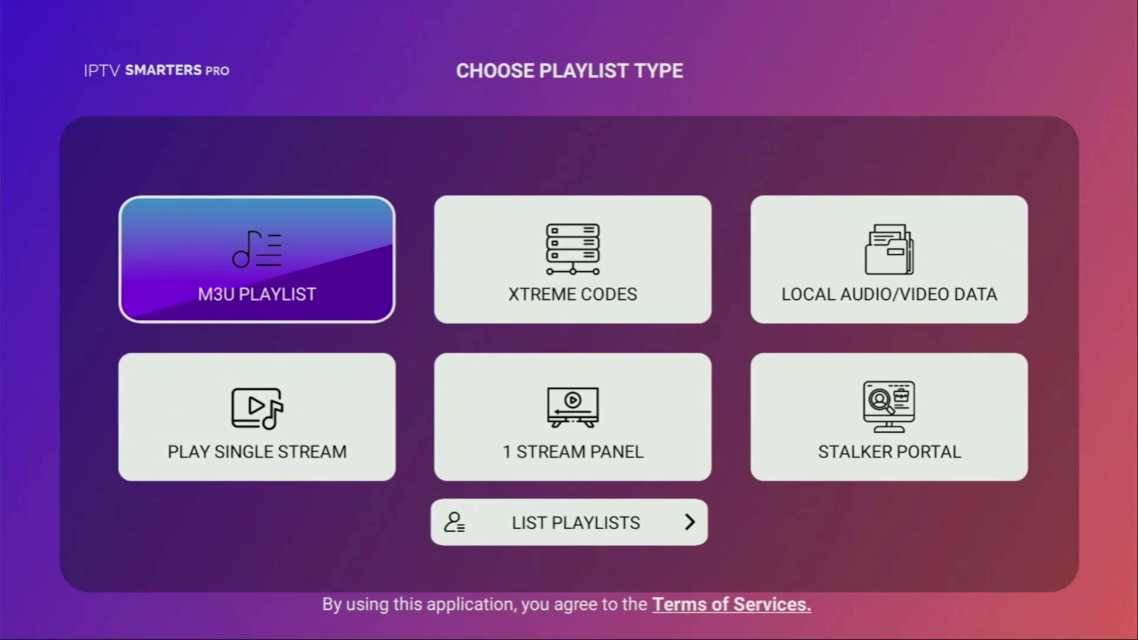
key(Right)
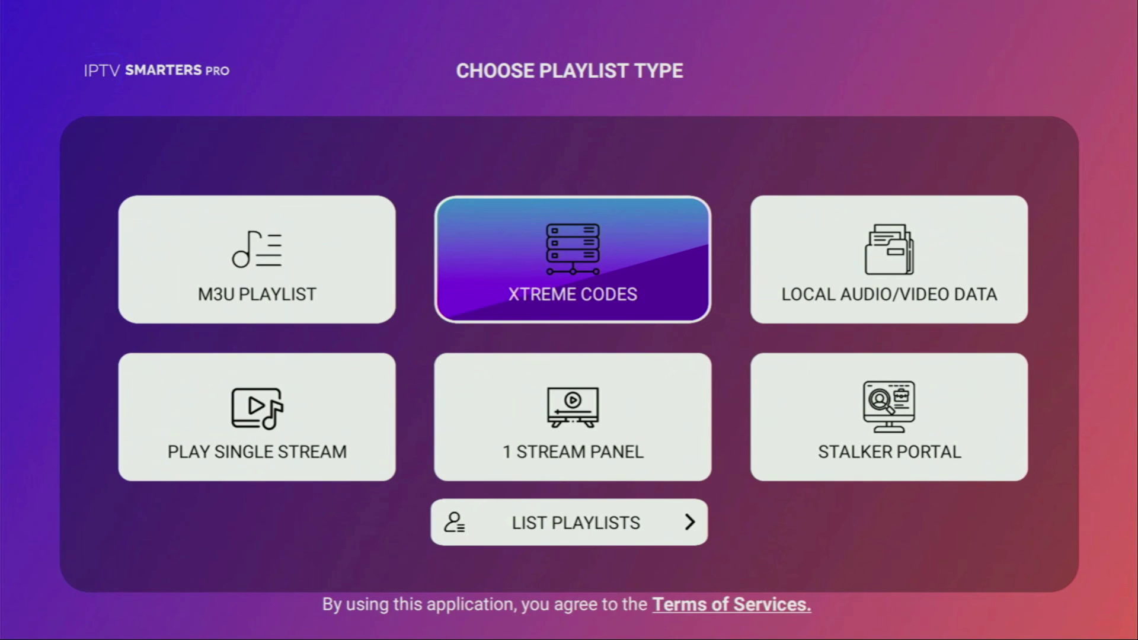
Step: Open the Xtreme Codes form and step through its Username, Password and URL fields
key(Return)
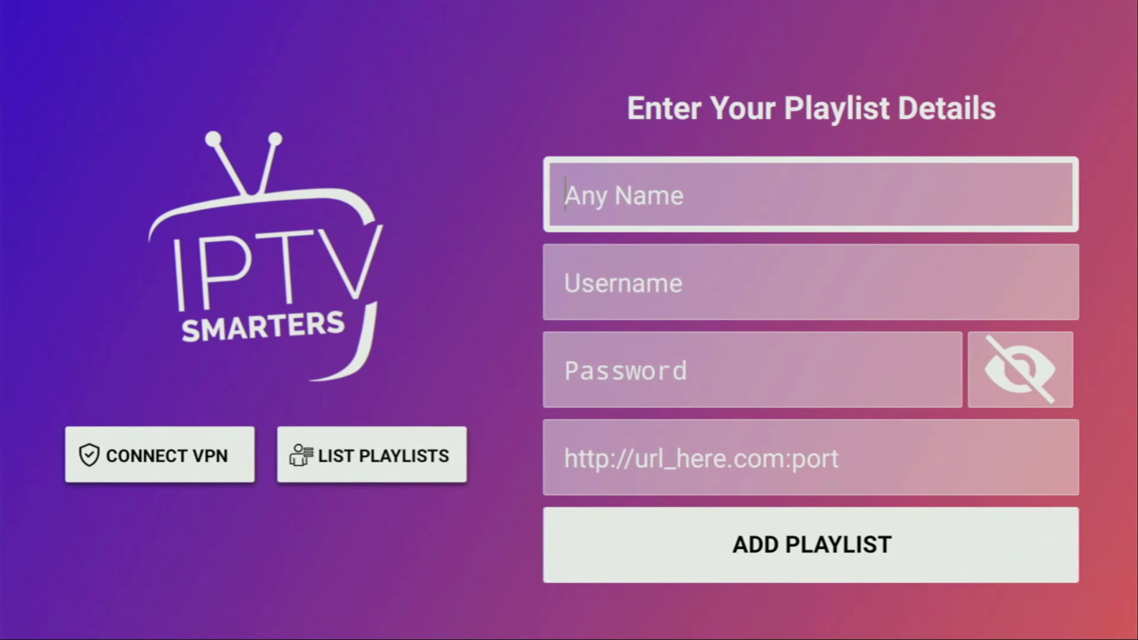
click(810, 283)
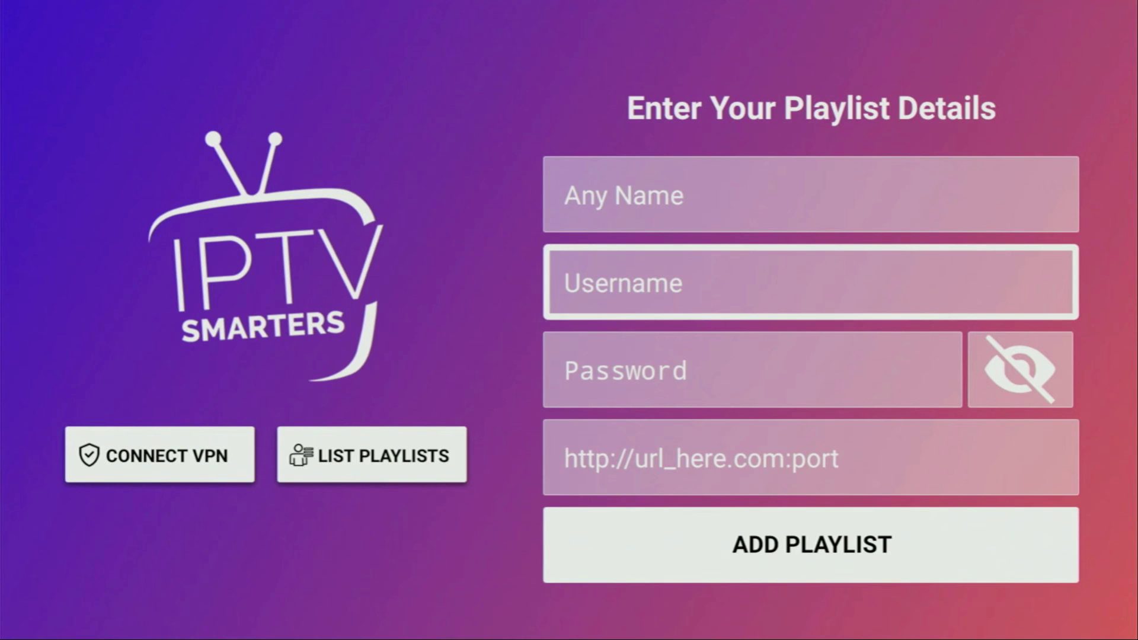
click(751, 370)
click(811, 458)
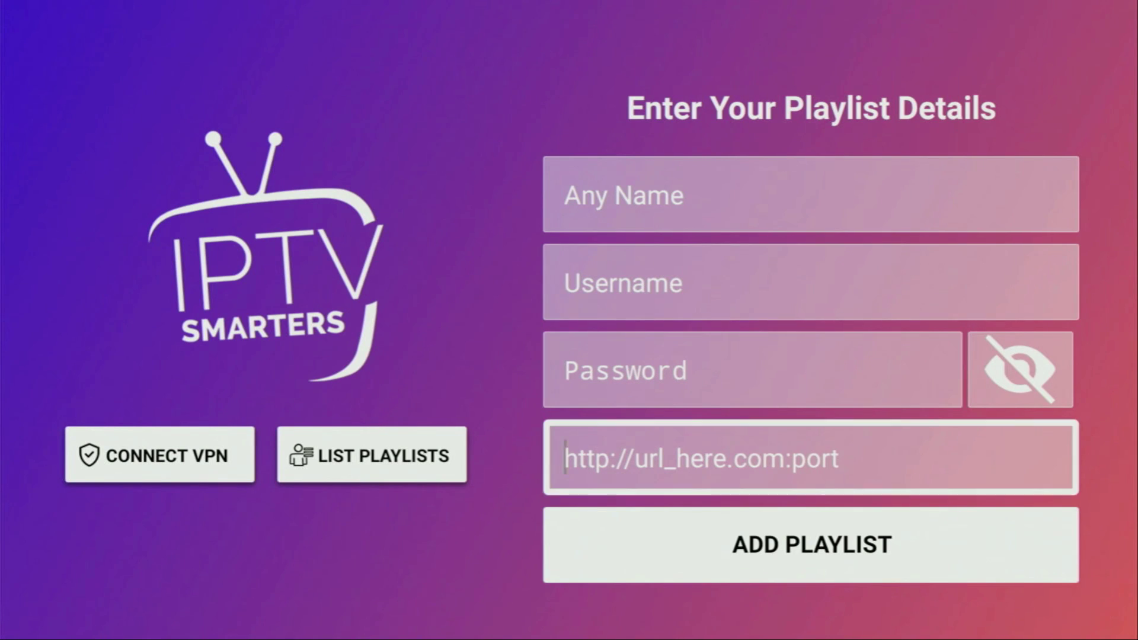